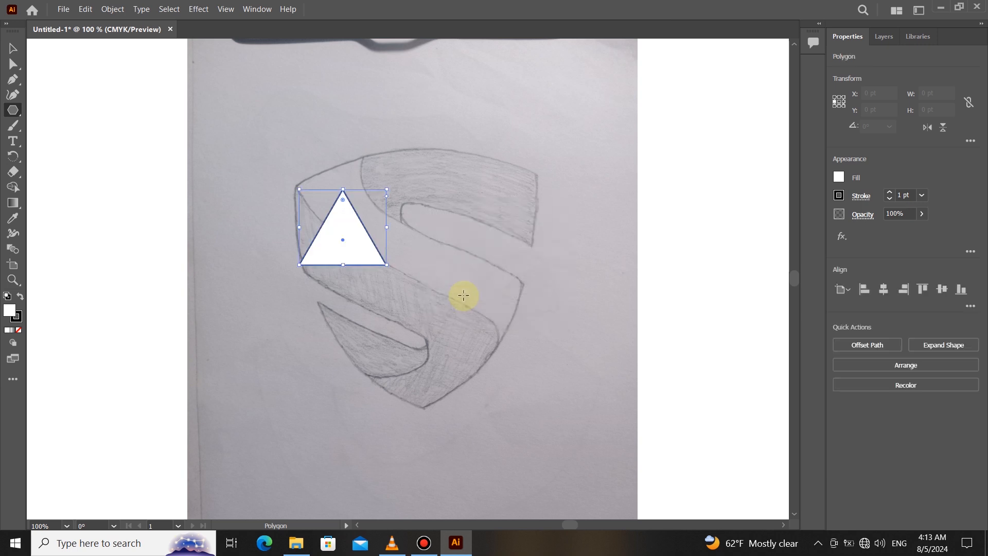
# - Rotate the triangle 180° so that it points down, and set its fill to None
pyautogui.moveTo(389, 269); pyautogui.dragTo(287, 192)
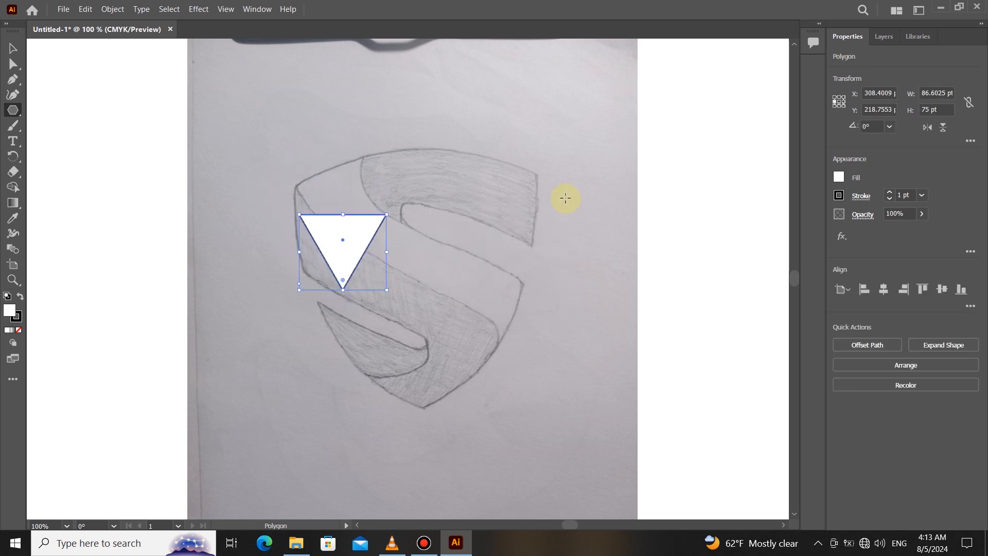
pyautogui.click(843, 181)
pyautogui.click(699, 222)
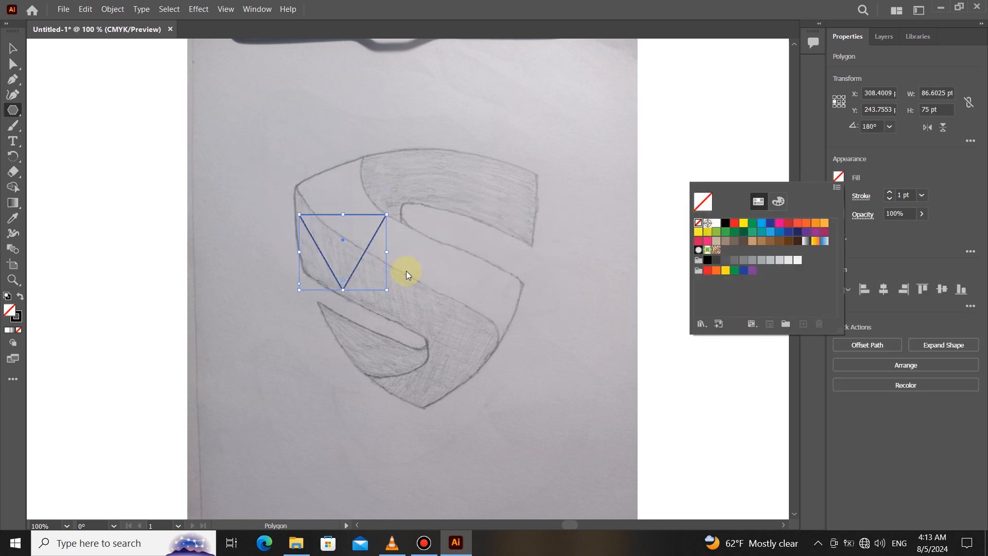
pyautogui.press('Escape')
# - Enlarge the triangle to about 298 × 258 pt and position it over the sketched shield, with its tip on the shield's lower point
pyautogui.click(13, 48)
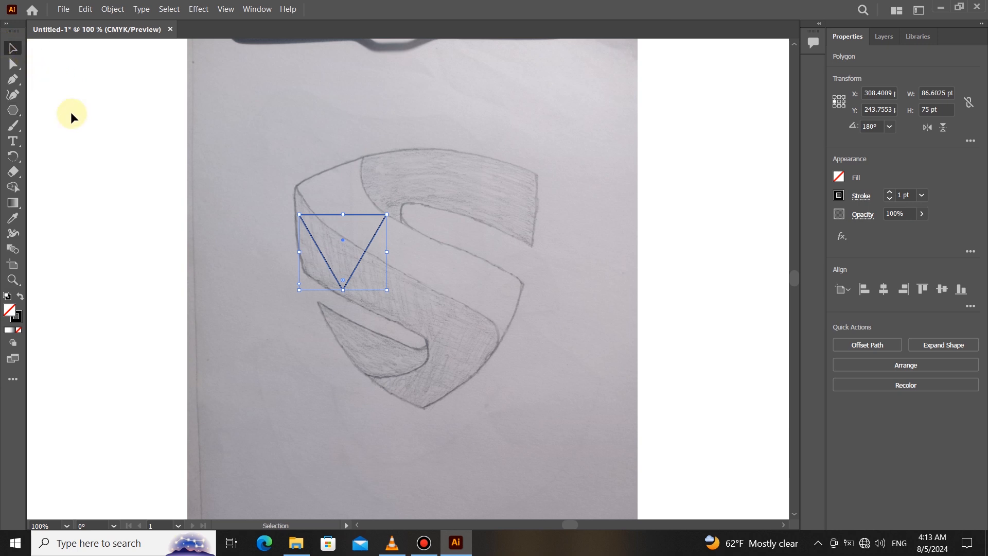
pyautogui.moveTo(359, 257); pyautogui.dragTo(440, 381)
pyautogui.moveTo(425, 333); pyautogui.dragTo(424, 150)
pyautogui.click(922, 195)
pyautogui.click(932, 252)
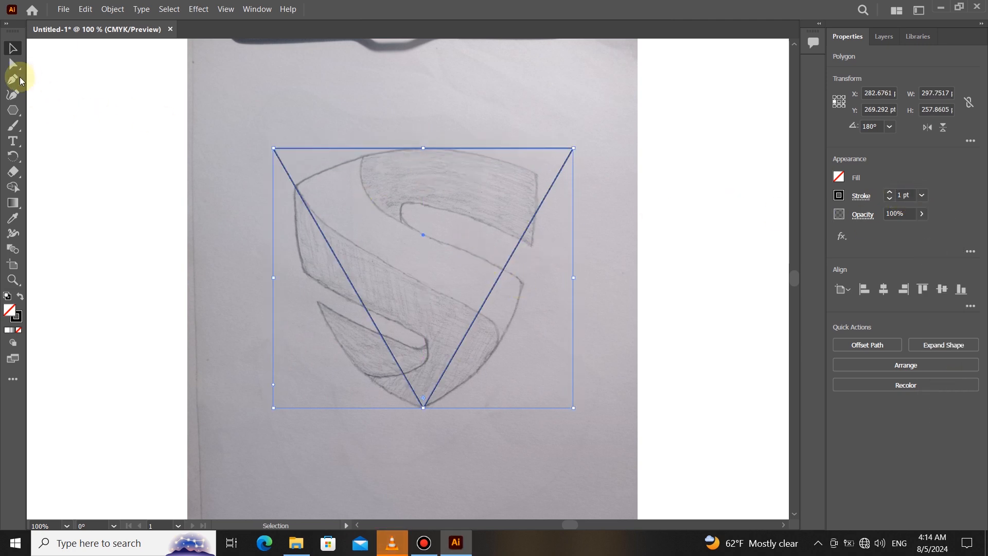
# - Reshape the triangle with the Curvature tool, moving its upper corners onto the sketch and bowing all three sides to match the shield outline
pyautogui.click(13, 94)
pyautogui.moveTo(274, 148); pyautogui.dragTo(294, 184)
pyautogui.moveTo(573, 147); pyautogui.dragTo(536, 175)
pyautogui.moveTo(426, 181); pyautogui.dragTo(421, 150)
pyautogui.moveTo(479, 293); pyautogui.dragTo(487, 361)
pyautogui.moveTo(378, 326); pyautogui.dragTo(354, 365)
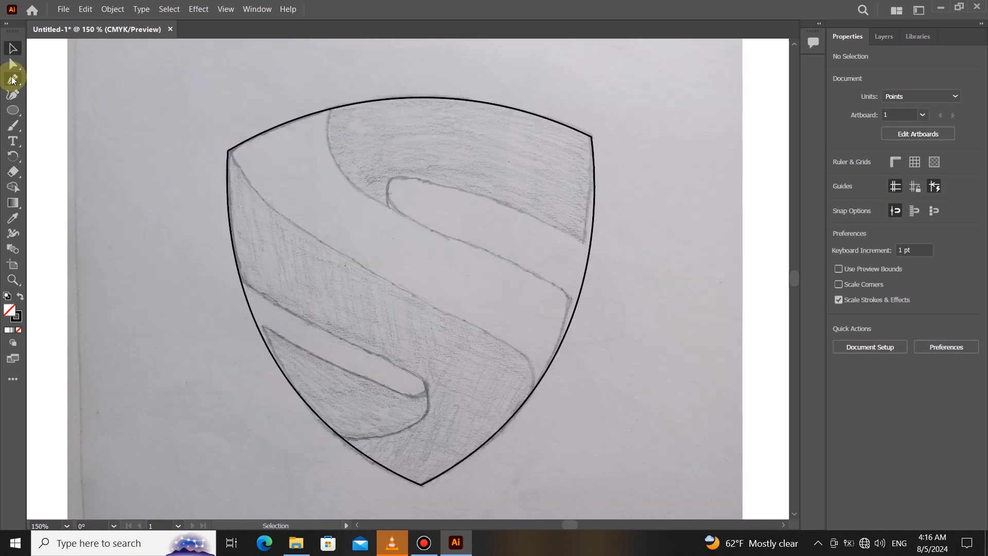
# - Trace the long S-curve with the Pen tool from the shield's upper left corner to its lower right edge
pyautogui.click(12, 79)
pyautogui.click(228, 152)
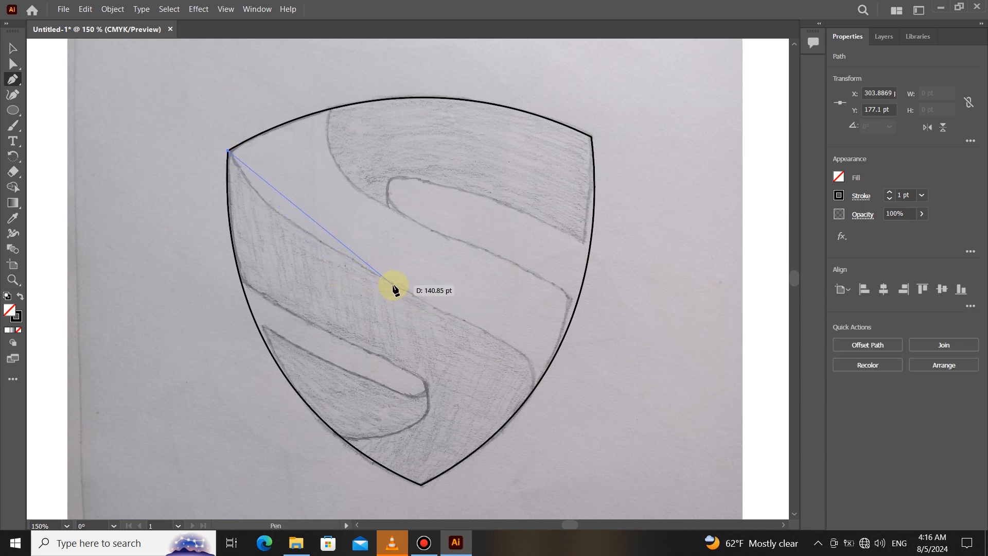
pyautogui.moveTo(440, 291); pyautogui.dragTo(460, 336)
pyautogui.moveTo(400, 295); pyautogui.dragTo(561, 375)
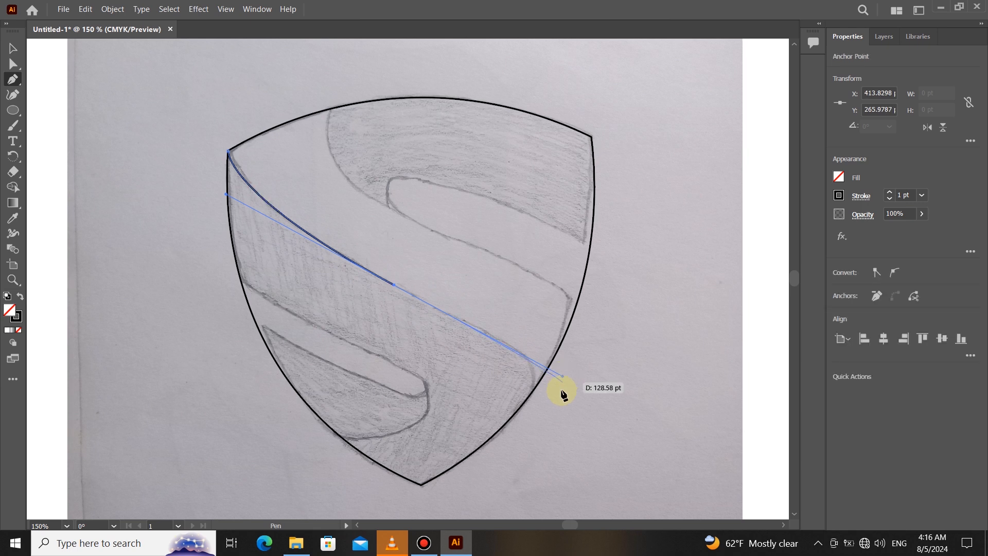
pyautogui.click(394, 286)
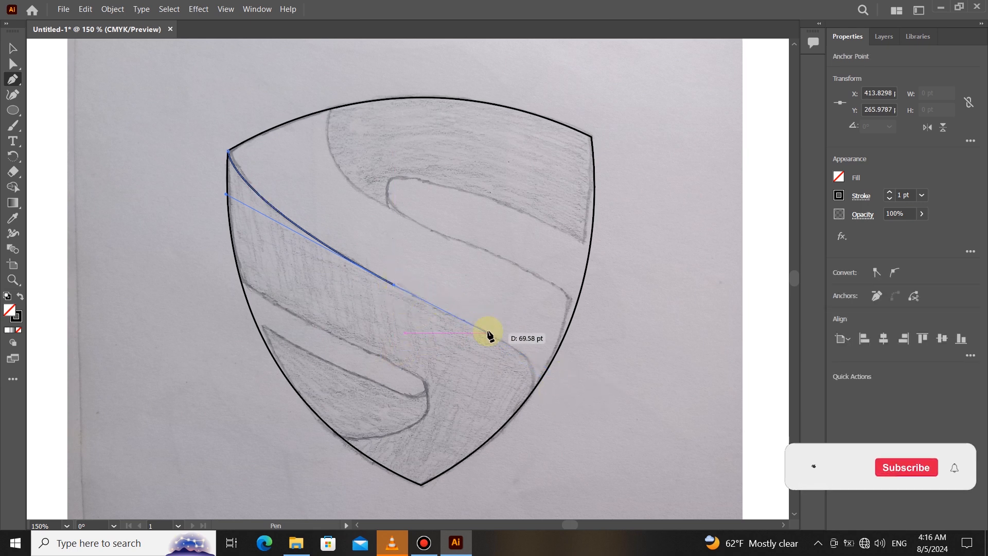
pyautogui.moveTo(534, 390)
pyautogui.mouseDown()
pyautogui.moveTo(529, 441)
pyautogui.moveTo(512, 437)
pyautogui.moveTo(525, 435)
pyautogui.moveTo(531, 454)
pyautogui.moveTo(499, 417)
pyautogui.moveTo(501, 428)
pyautogui.moveTo(507, 422)
pyautogui.mouseUp()
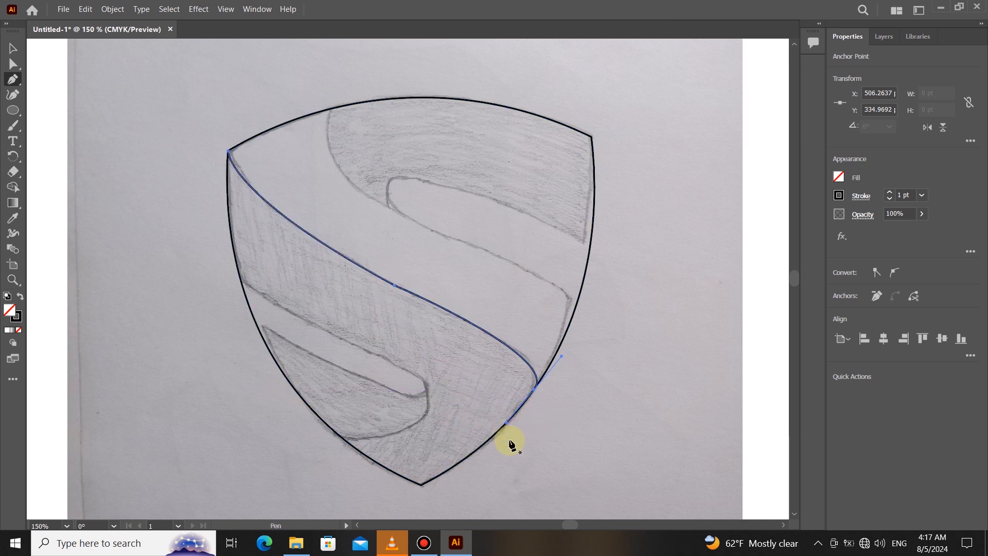
# - Trace the upper S-curve with the Pen tool from the shield's top edge to its right edge, and deselect the path
pyautogui.click(332, 111)
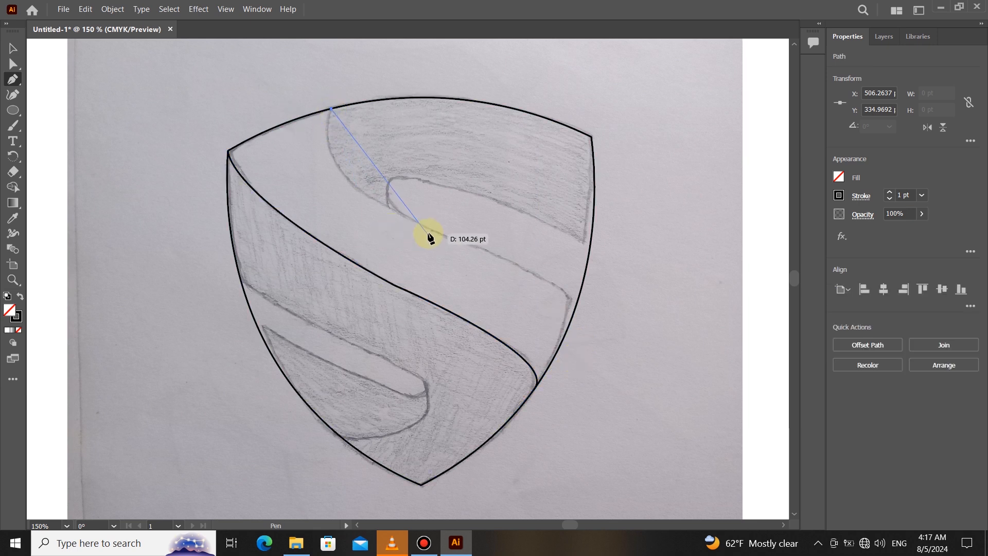
pyautogui.moveTo(496, 253); pyautogui.dragTo(509, 254)
pyautogui.click(408, 216)
pyautogui.moveTo(577, 305); pyautogui.dragTo(588, 337)
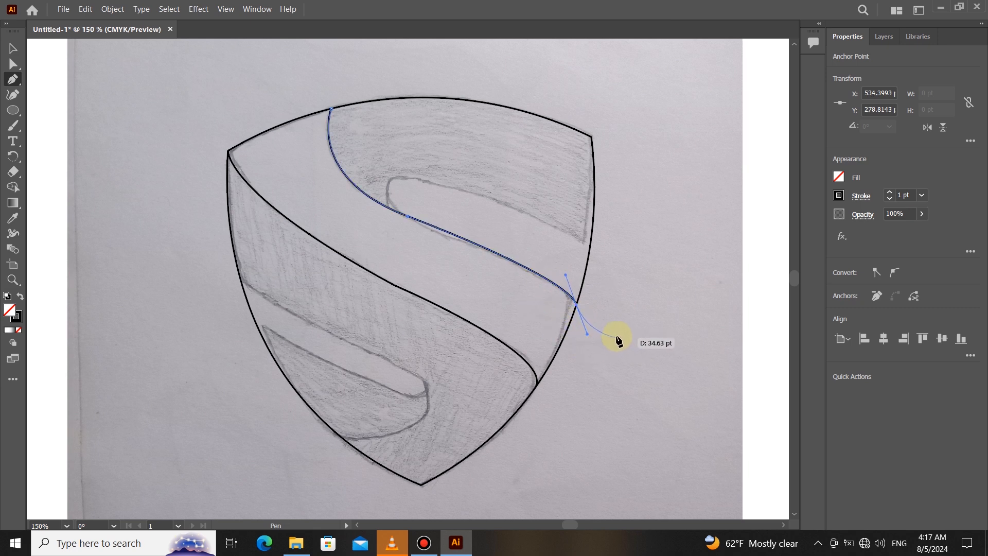
pyautogui.click(13, 47)
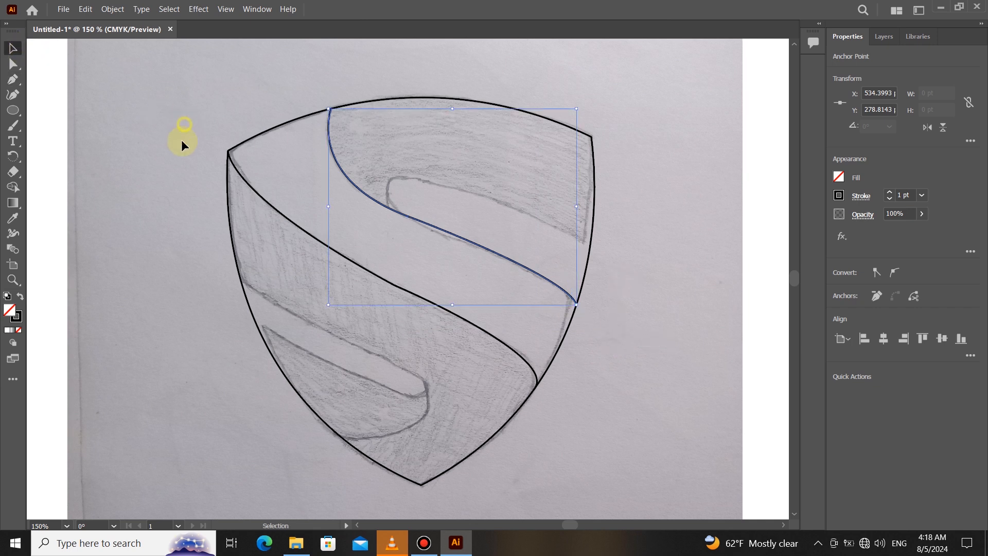
pyautogui.click(181, 141)
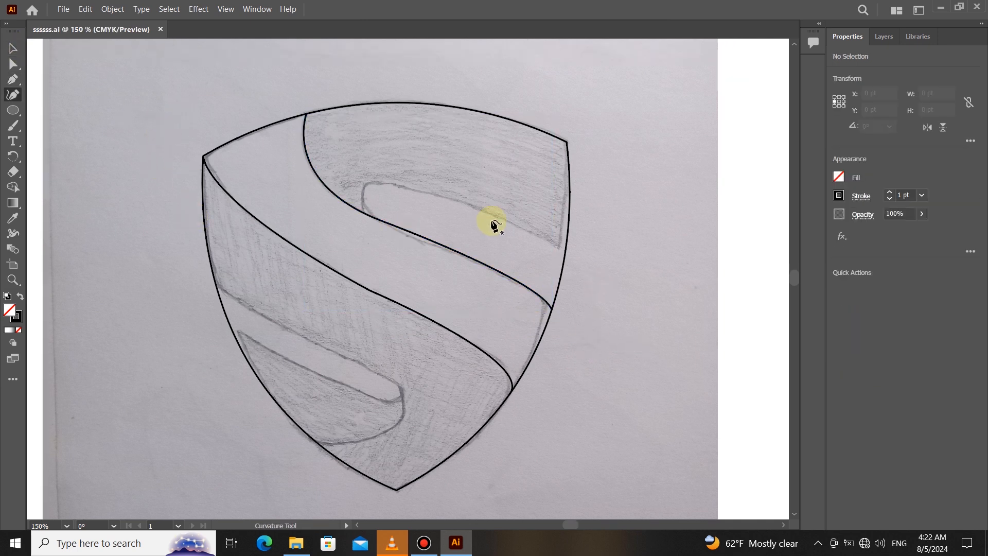
# - Trace the upper slot with the Pen tool, starting on the upper S-curve, rounding its left end and ending on the shield's right edge
pyautogui.click(13, 79)
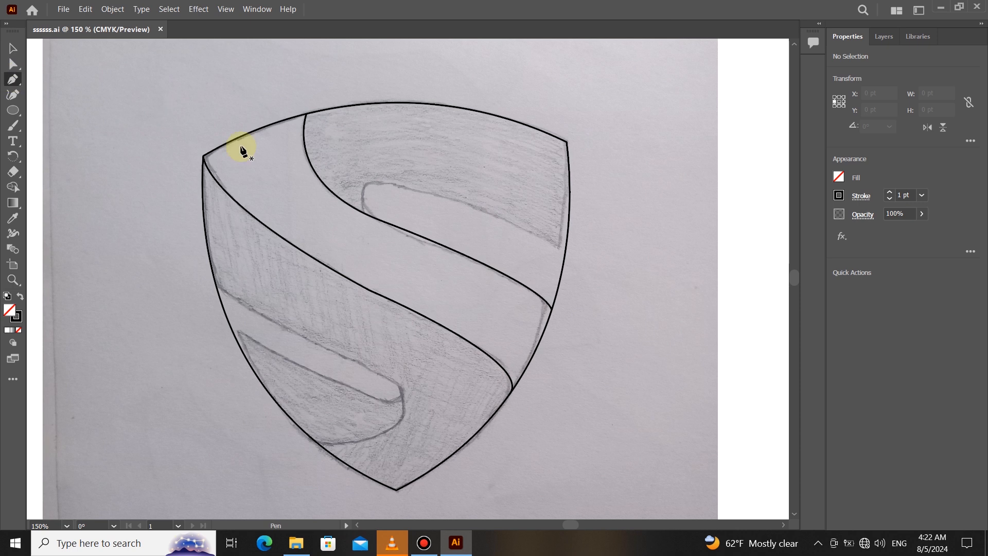
pyautogui.click(384, 221)
pyautogui.moveTo(381, 184); pyautogui.dragTo(420, 184)
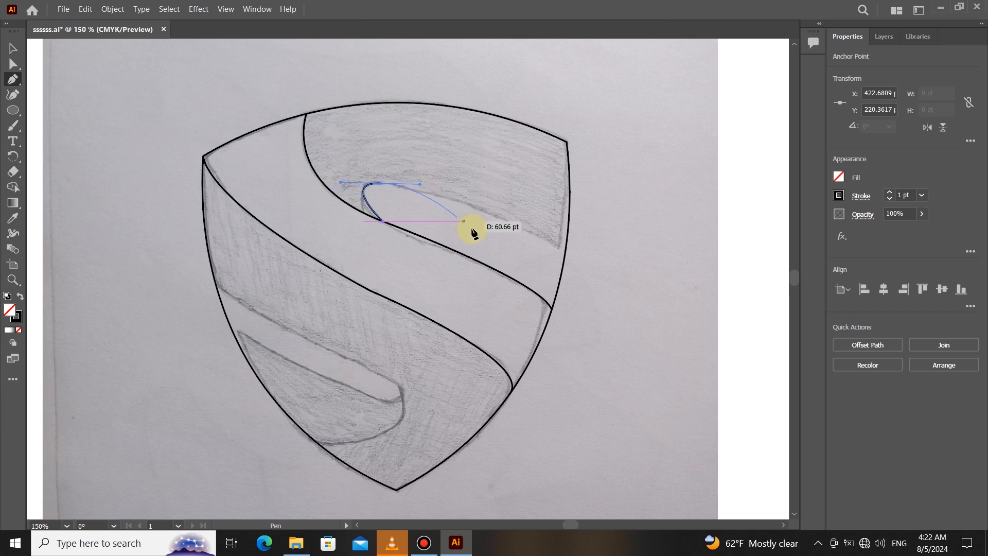
pyautogui.click(380, 184)
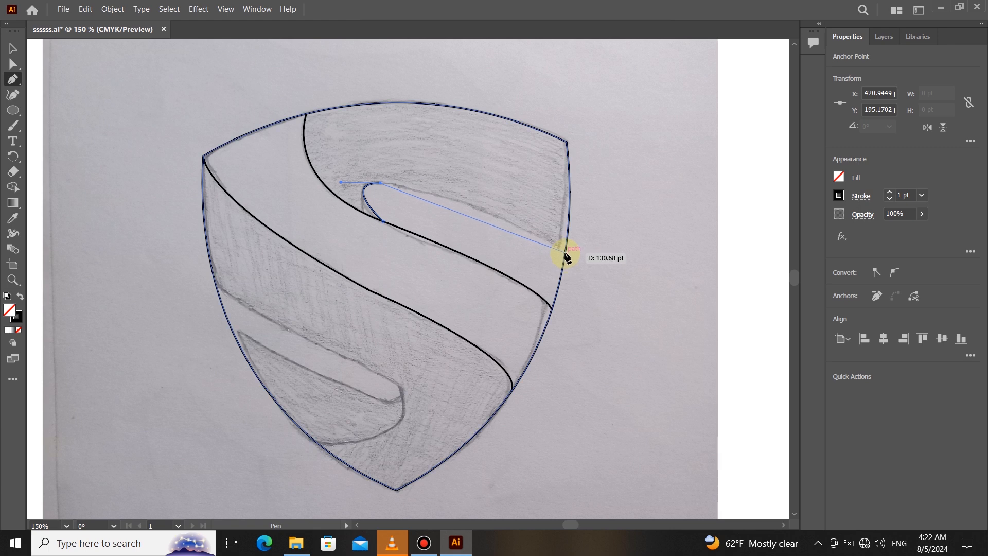
pyautogui.moveTo(565, 249); pyautogui.dragTo(587, 266)
pyautogui.moveTo(652, 297); pyautogui.dragTo(654, 304)
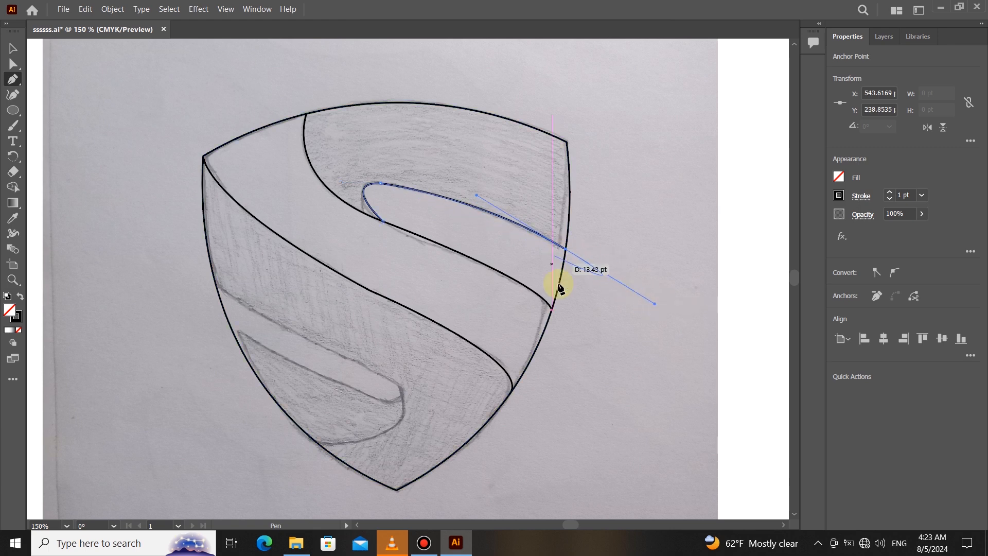
pyautogui.press('Escape')
pyautogui.click(13, 48)
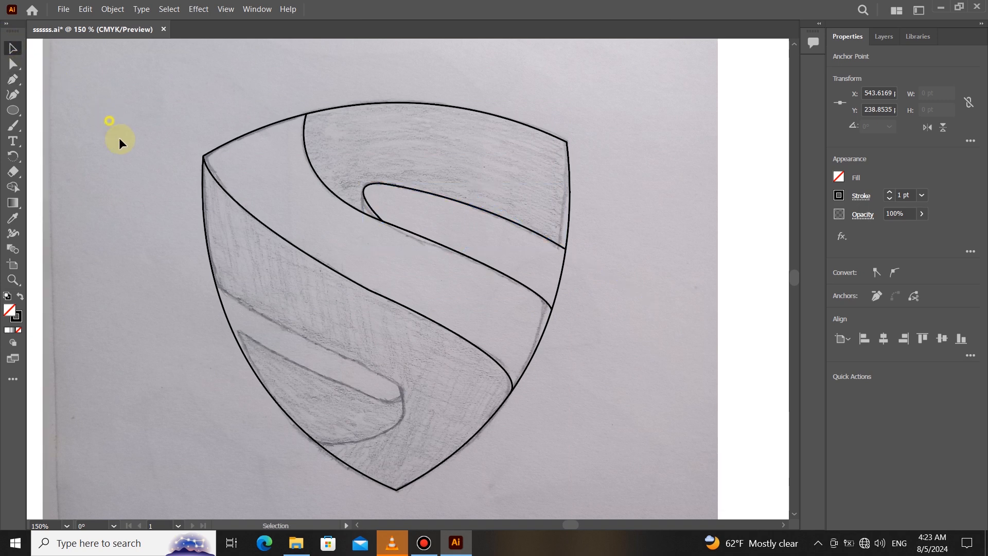
pyautogui.click(171, 205)
# - Select the upper slot path for editing with the Curvature tool
pyautogui.scroll(2, 172, 205)
pyautogui.scroll(-3, 180, 190)
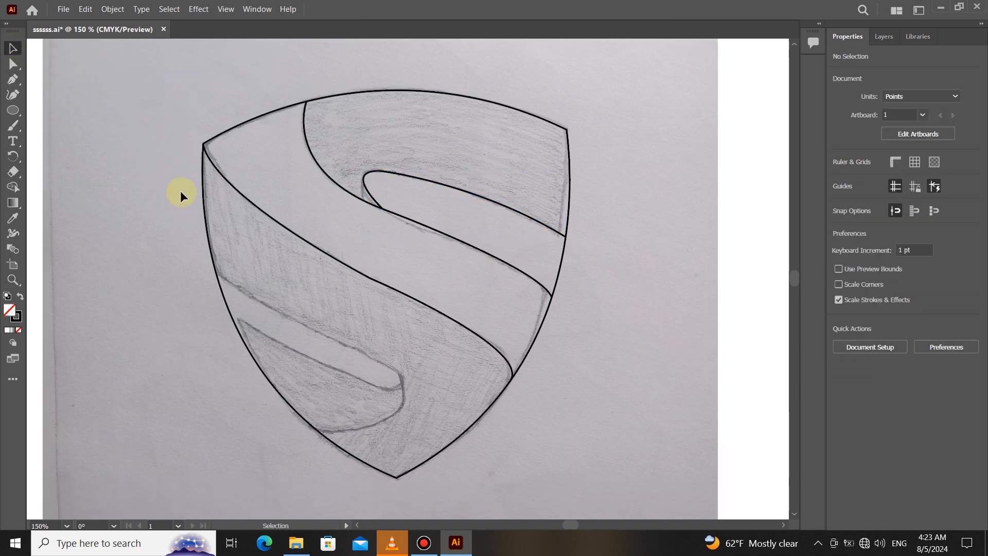
pyautogui.scroll(-1, 180, 195)
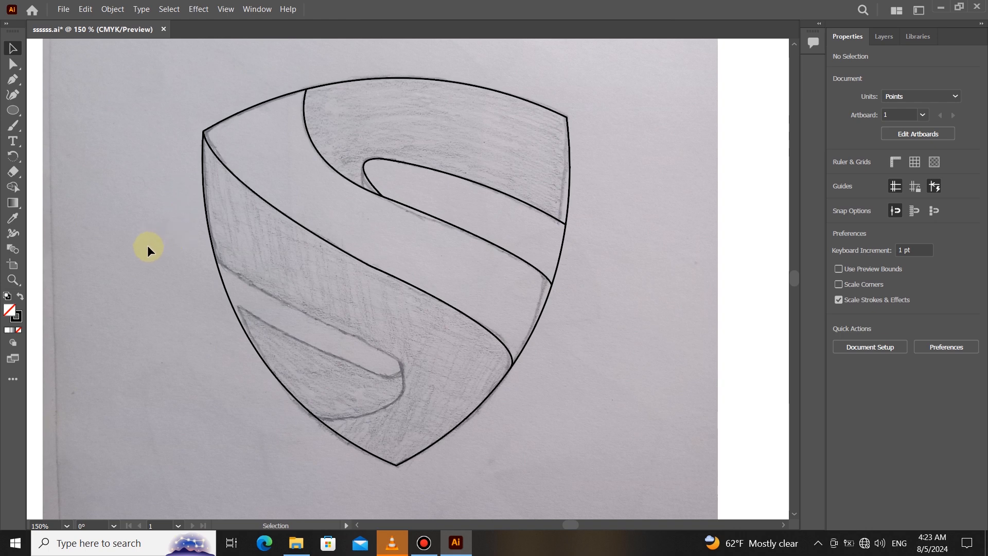
pyautogui.scroll(3, 375, 193)
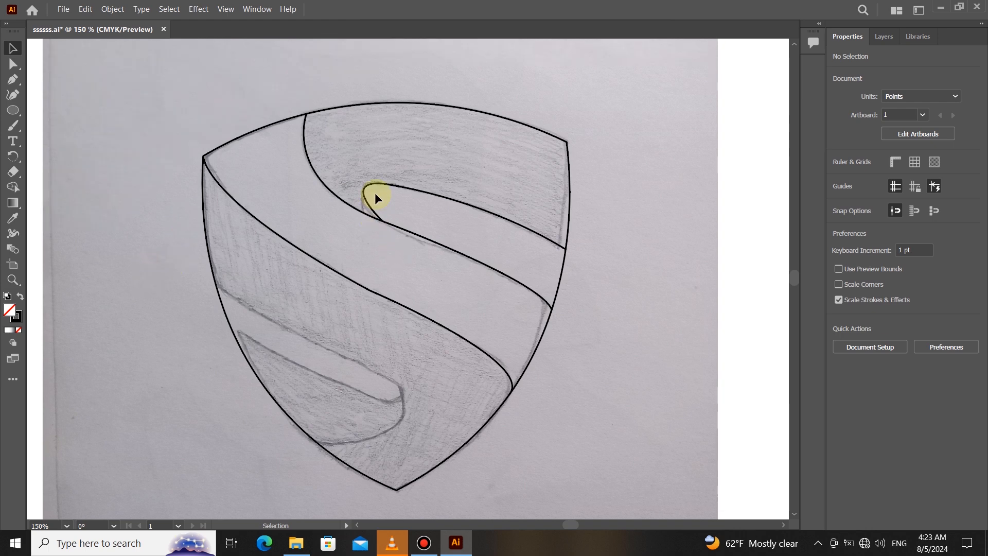
pyautogui.click(370, 219)
pyautogui.click(13, 95)
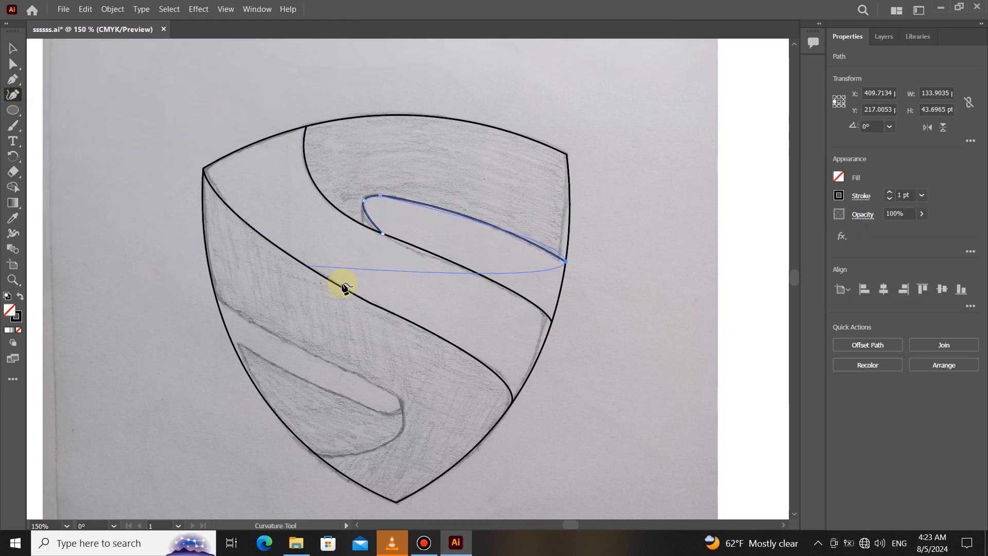
pyautogui.scroll(3, 368, 216)
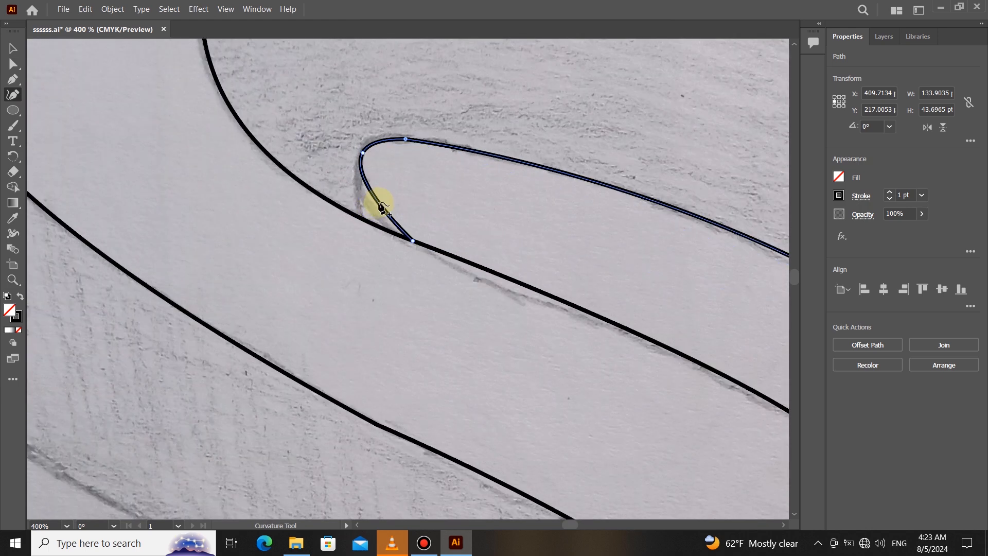
pyautogui.click(380, 204)
pyautogui.moveTo(372, 202); pyautogui.dragTo(365, 200)
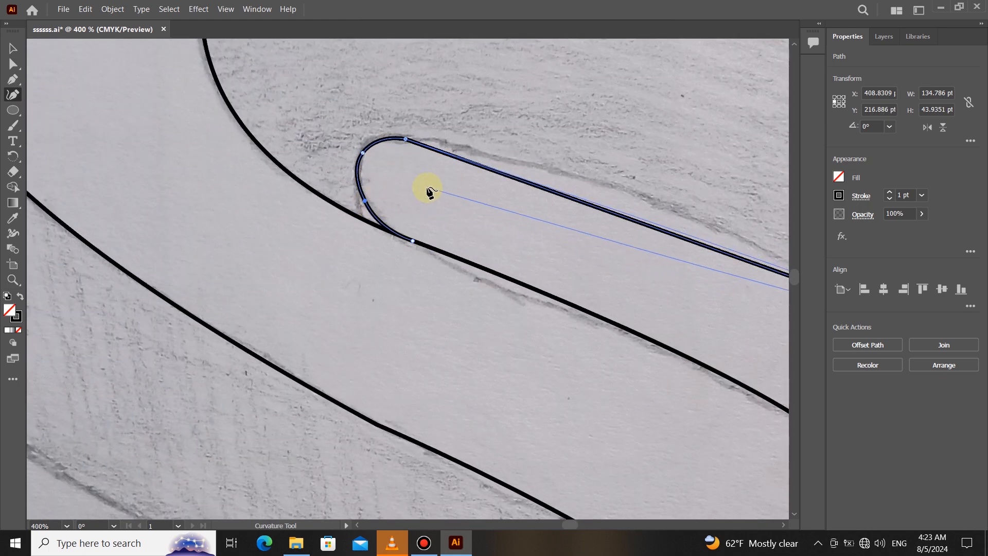
pyautogui.hotkey('ctrl', 'z')
pyautogui.hotkey('ctrl', 'z')
# - Bend the upper slot's left end outward so it rounds smoothly into the upper S-curve, and deselect the path
pyautogui.moveTo(379, 205); pyautogui.dragTo(367, 209)
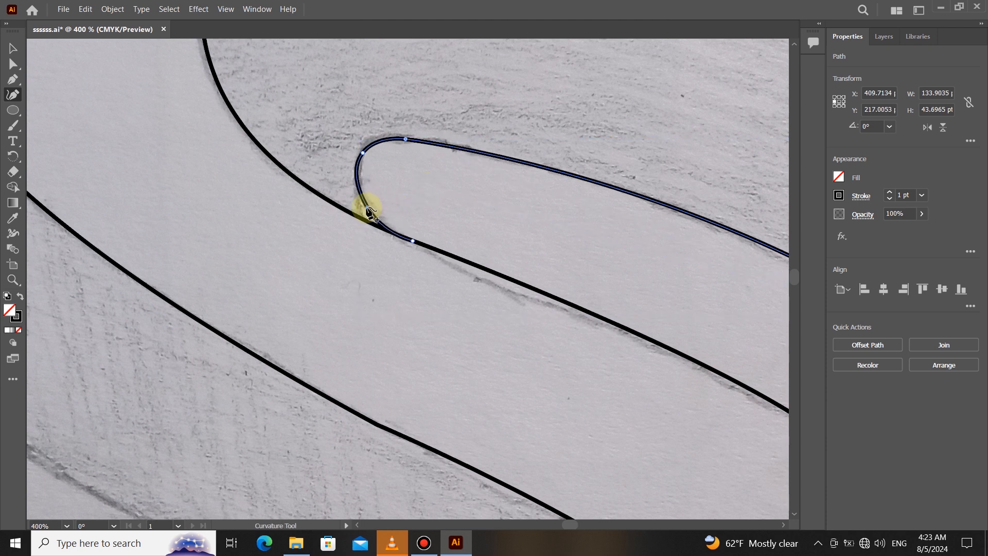
pyautogui.scroll(-4, 325, 176)
pyautogui.click(12, 47)
pyautogui.click(183, 106)
# - Draw a Pen path from the shield's left edge along the lower band's underside, ending on the shield's lower left edge
pyautogui.scroll(1, 247, 154)
pyautogui.moveTo(318, 184); pyautogui.dragTo(362, 176)
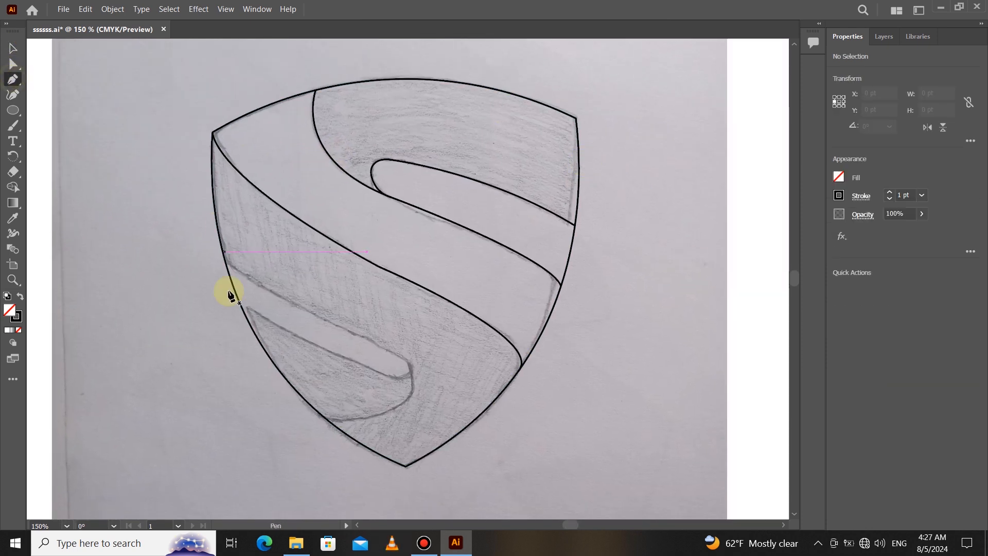
pyautogui.click(226, 265)
pyautogui.click(377, 344)
pyautogui.click(327, 419)
# - Bend the end of the lower band path into a rounded turn with the Curvature tool to match the sketch, and deselect it
pyautogui.hotkey('shift', '`')
pyautogui.moveTo(355, 375); pyautogui.dragTo(415, 384)
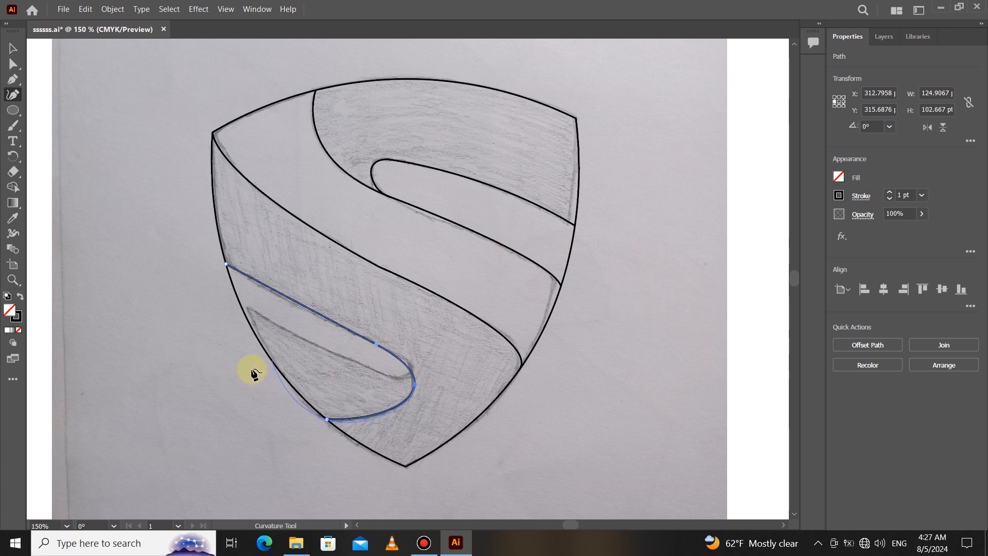
pyautogui.moveTo(292, 300); pyautogui.dragTo(289, 302)
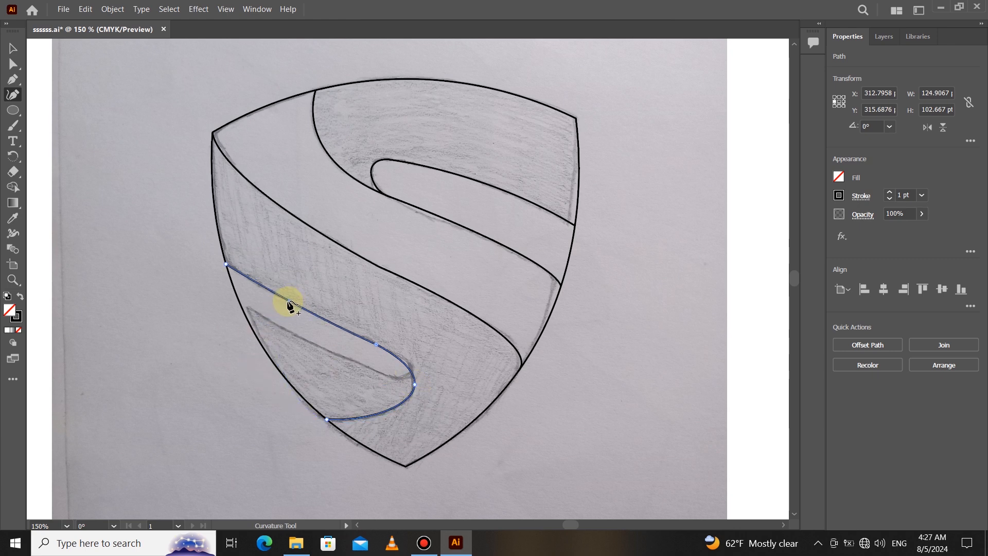
pyautogui.press('v')
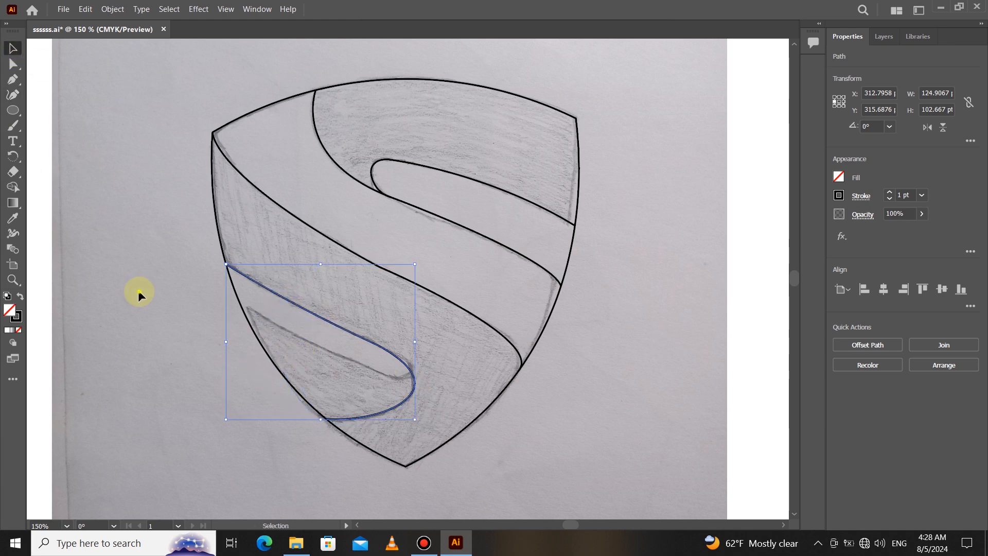
pyautogui.click(139, 291)
# - Trace the lower slot's bottom edge with the Pen tool from the shield's left edge, curving its end up into the band outline, and deselect it
pyautogui.scroll(1, 201, 369)
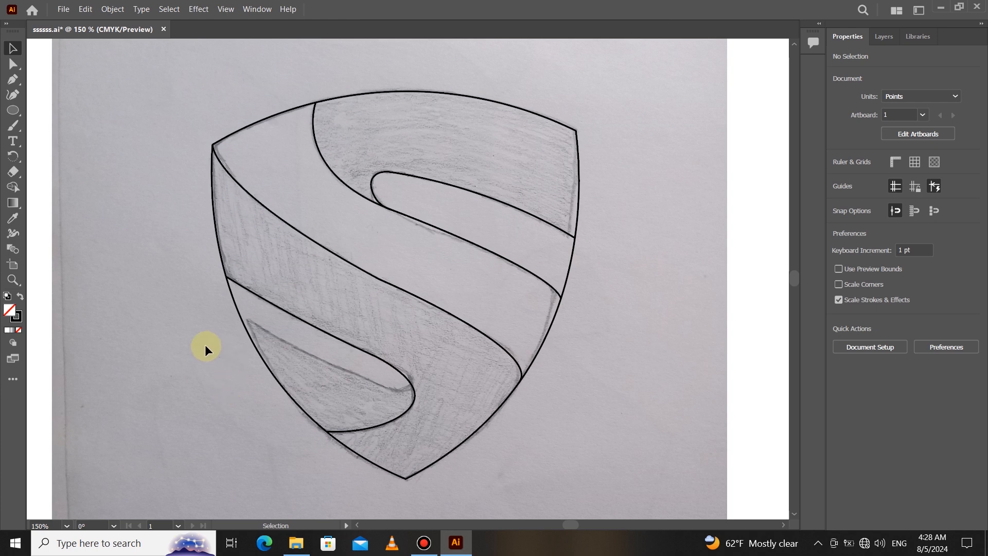
pyautogui.click(13, 79)
pyautogui.scroll(1, 221, 335)
pyautogui.scroll(-1, 229, 322)
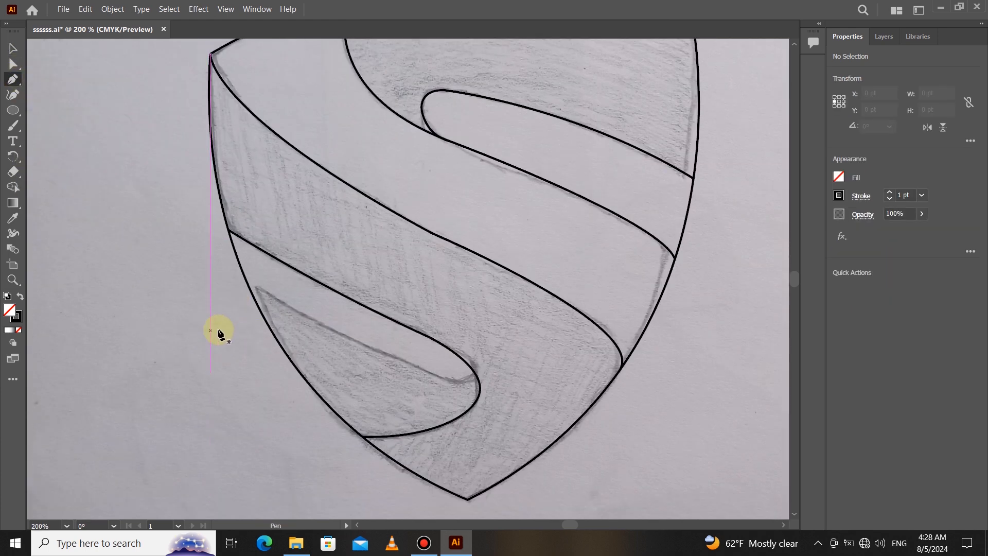
pyautogui.click(246, 279)
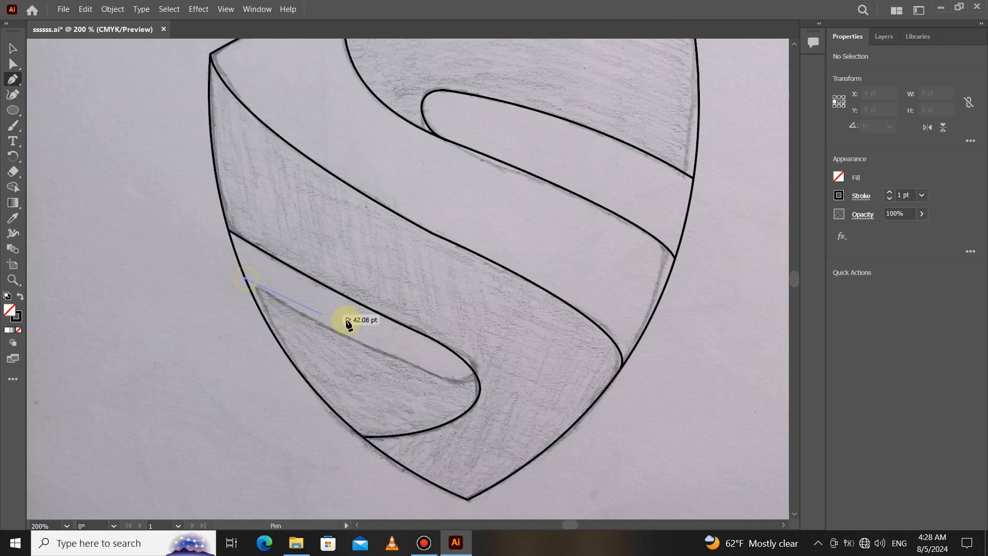
pyautogui.moveTo(442, 379); pyautogui.dragTo(526, 407)
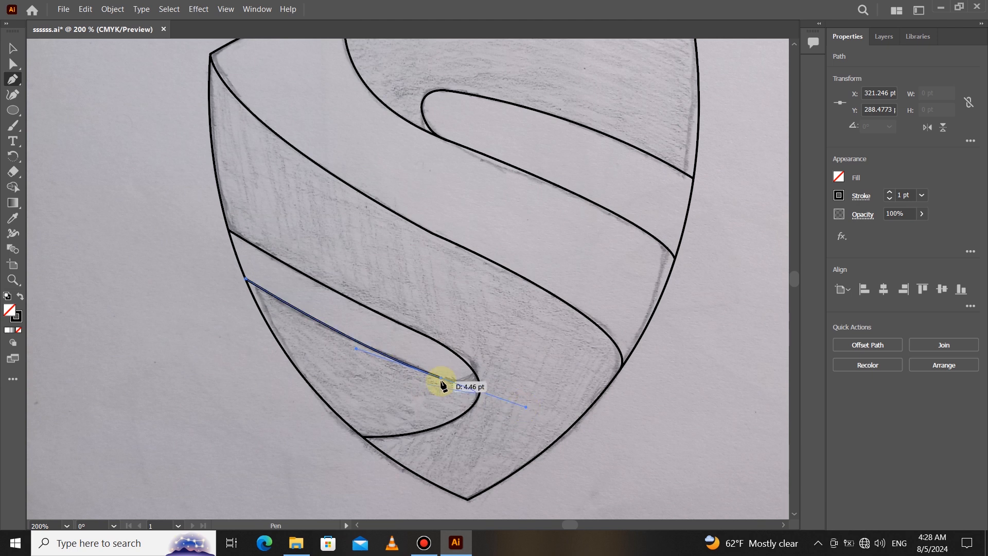
pyautogui.click(442, 378)
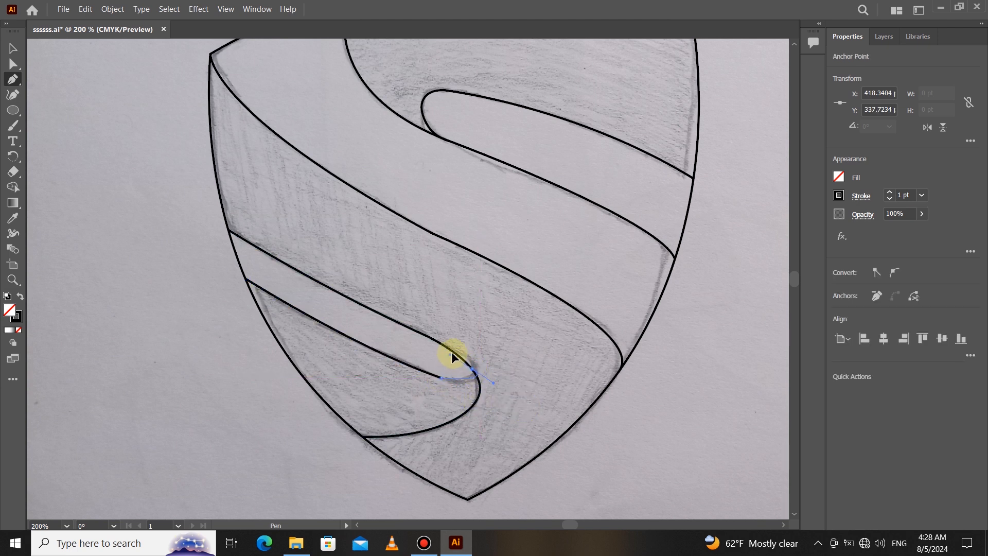
pyautogui.moveTo(474, 347); pyautogui.dragTo(475, 347)
pyautogui.click(471, 369)
pyautogui.hotkey('ctrl', '-')
pyautogui.click(13, 48)
pyautogui.click(103, 214)
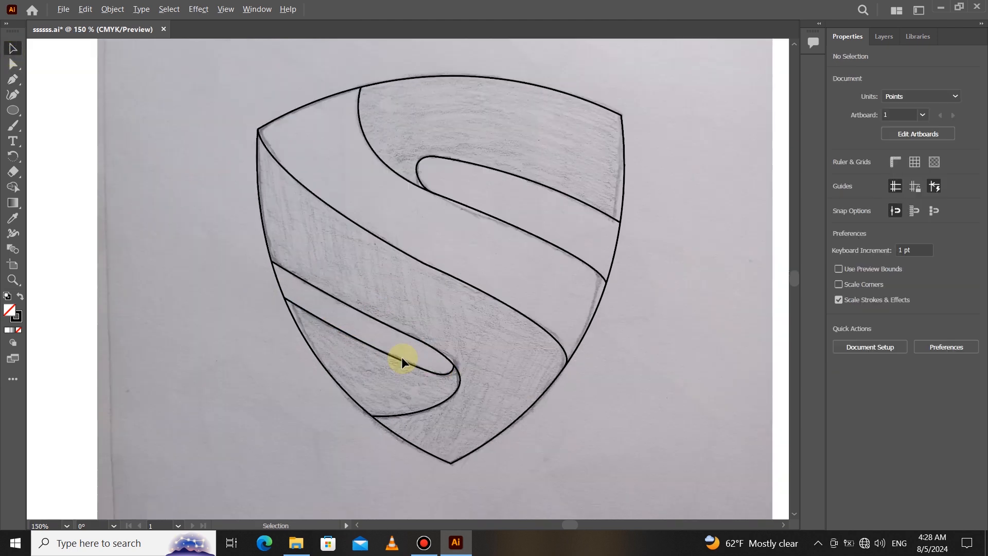
# - Move the lower band path's end further up the shield's lower left edge and bend its underside to match the sketch, then deselect
pyautogui.scroll(-1, 359, 295)
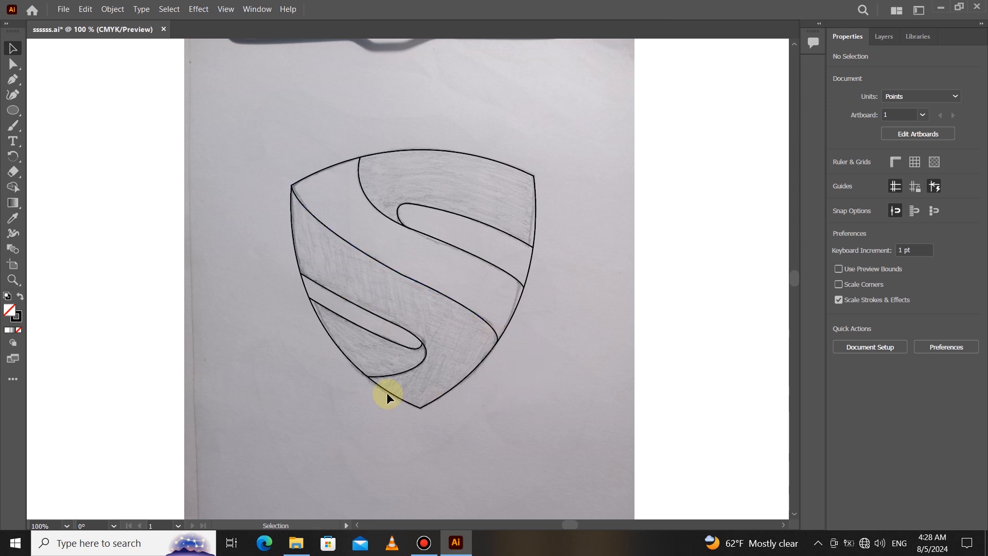
pyautogui.scroll(3, 381, 382)
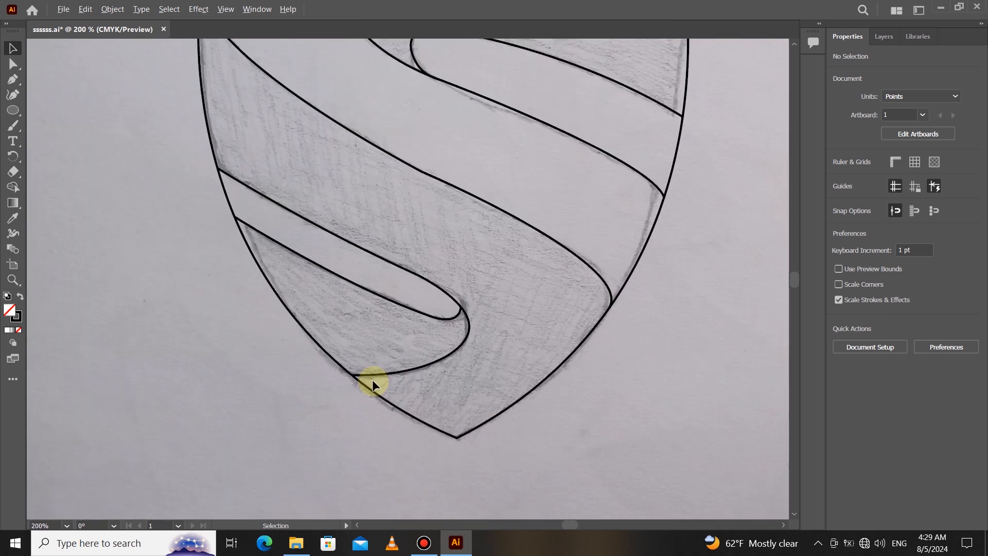
pyautogui.click(363, 378)
pyautogui.hotkey('shift', '`')
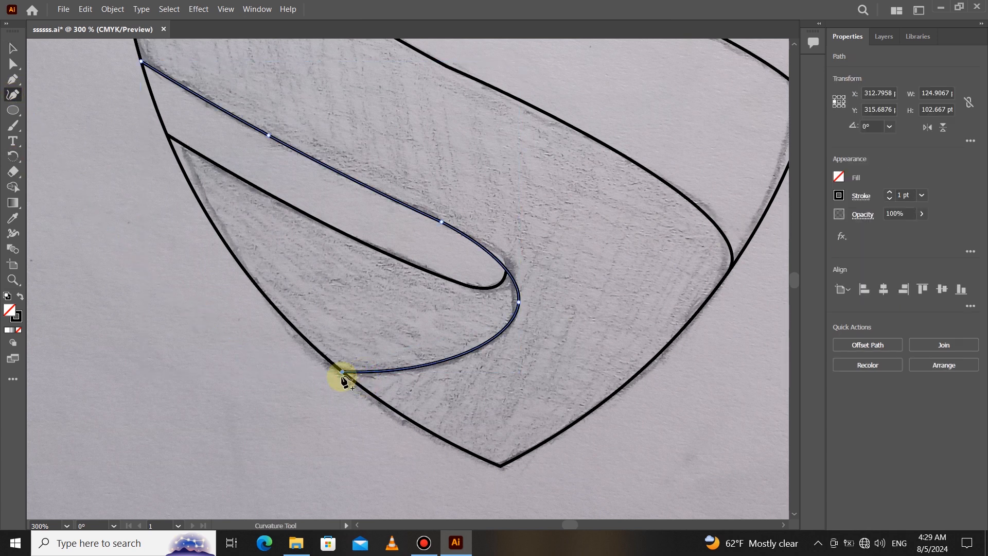
pyautogui.moveTo(344, 374); pyautogui.dragTo(320, 353)
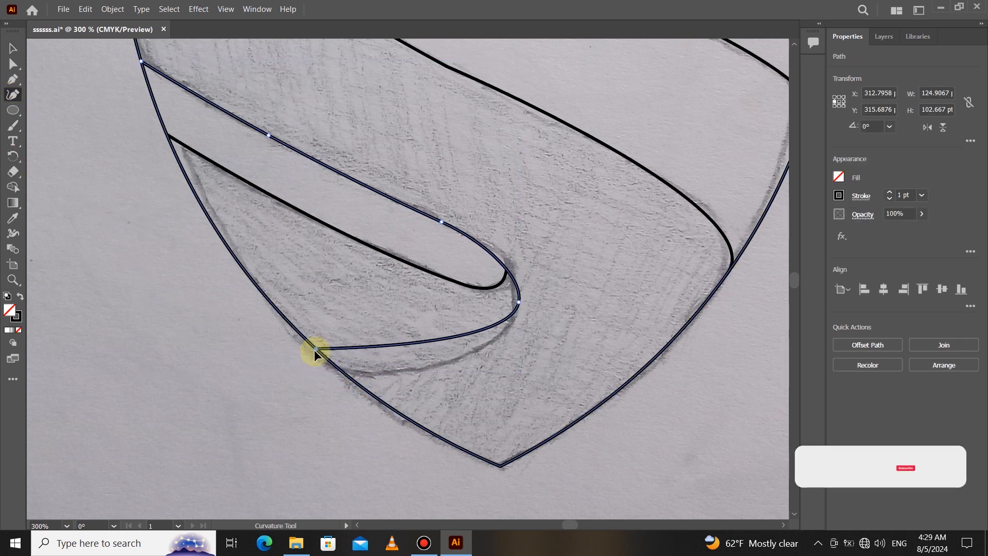
pyautogui.moveTo(379, 348); pyautogui.dragTo(409, 378)
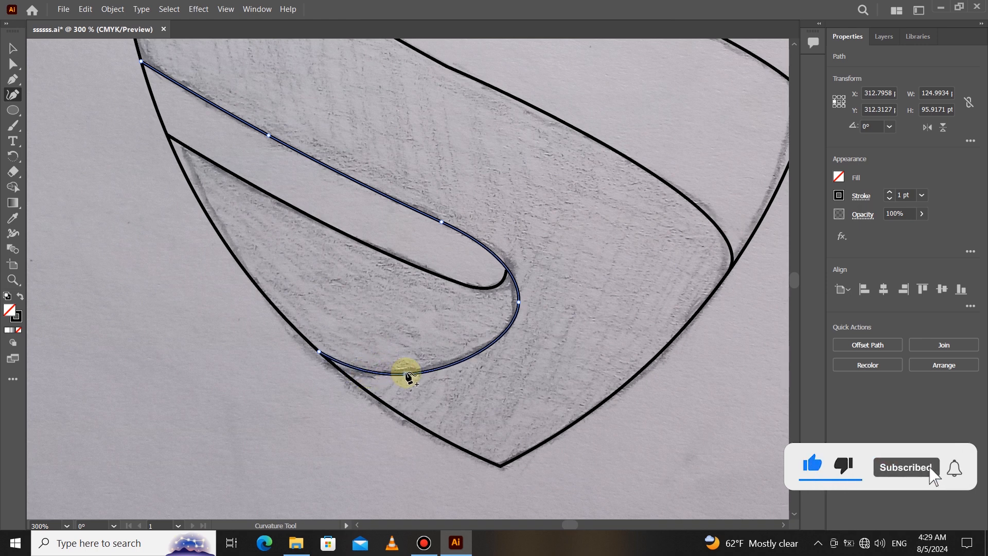
pyautogui.hotkey('ctrl', '-')
pyautogui.hotkey('ctrl', '-')
pyautogui.click(13, 48)
pyautogui.click(231, 307)
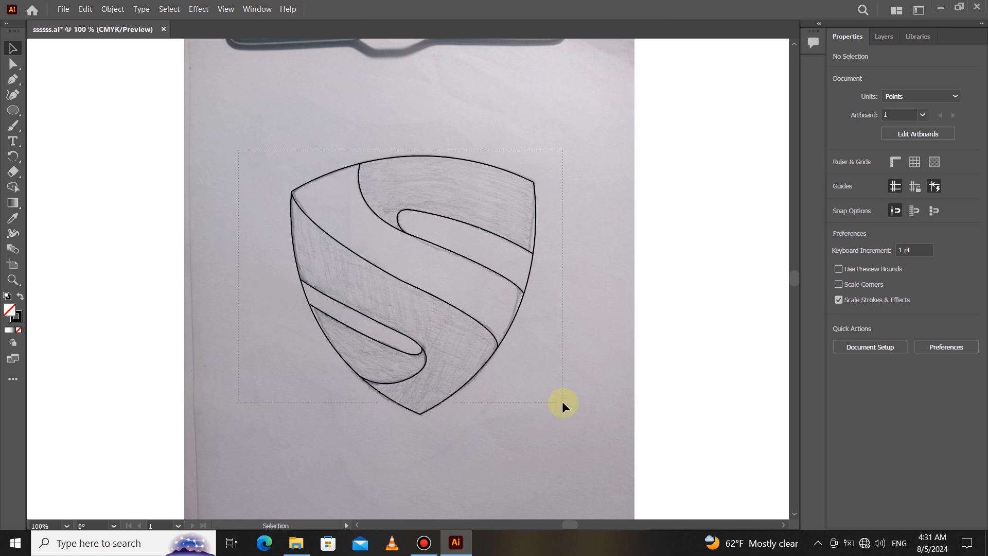
# - Select all the shield paths and divide them into separate closed regions with the Shape Builder tool
pyautogui.moveTo(562, 400); pyautogui.dragTo(563, 402)
pyautogui.click(13, 186)
pyautogui.click(421, 184)
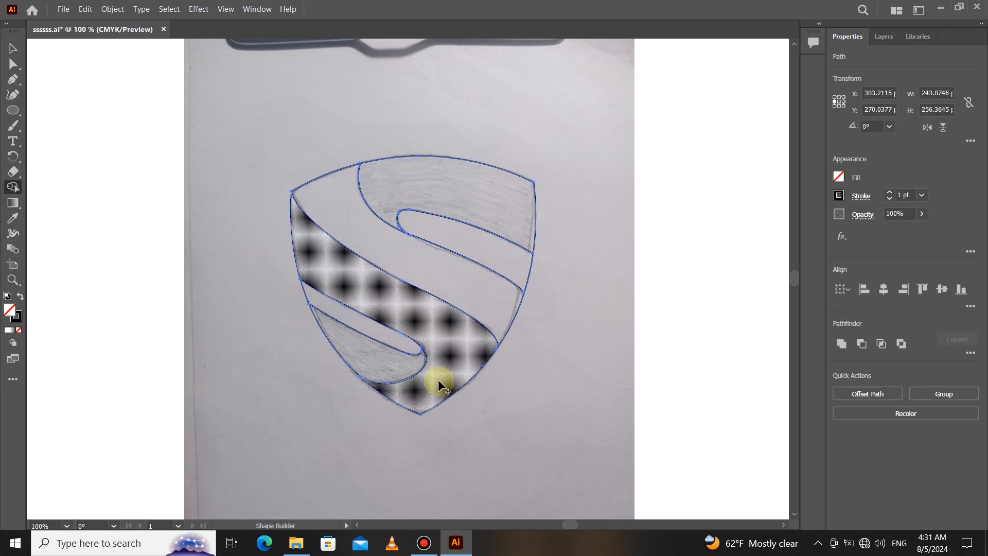
pyautogui.click(398, 366)
pyautogui.press('v')
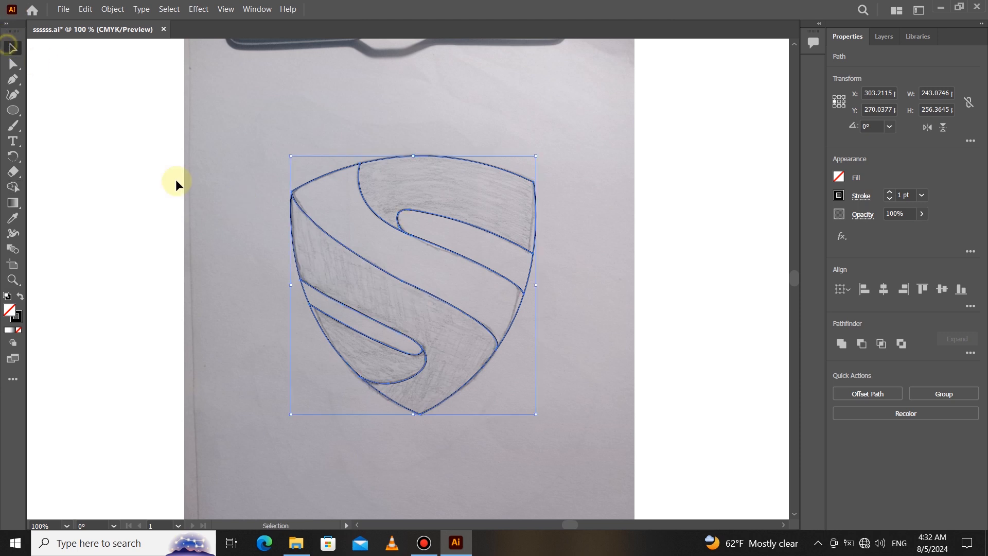
# - Delete the outer edge segments closing the upper and lower slots so both slots open to the outside of the shield
pyautogui.click(460, 271)
pyautogui.moveTo(533, 280); pyautogui.dragTo(582, 325)
pyautogui.press('Delete')
pyautogui.moveTo(310, 295)
pyautogui.mouseDown()
pyautogui.moveTo(249, 279)
pyautogui.moveTo(236, 288)
pyautogui.mouseUp()
pyautogui.press('Delete')
pyautogui.scroll(1, 529, 388)
pyautogui.scroll(-1, 530, 388)
pyautogui.scroll(-1, 338, 328)
pyautogui.scroll(1, 338, 327)
pyautogui.scroll(1, 211, 189)
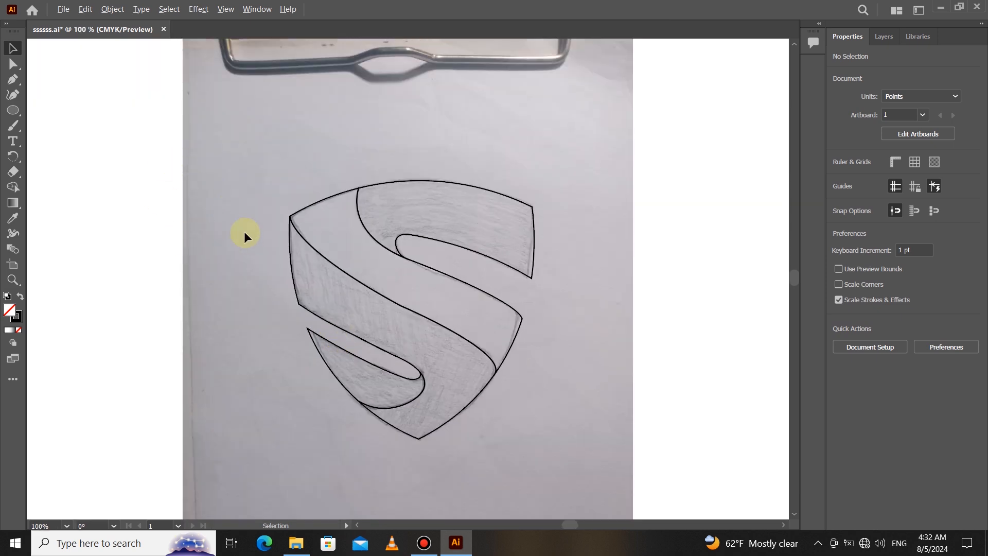
# - Move the linked sketch photo off the traced artwork and delete it, leaving only the vector shield
pyautogui.scroll(-1, 244, 230)
pyautogui.click(221, 101)
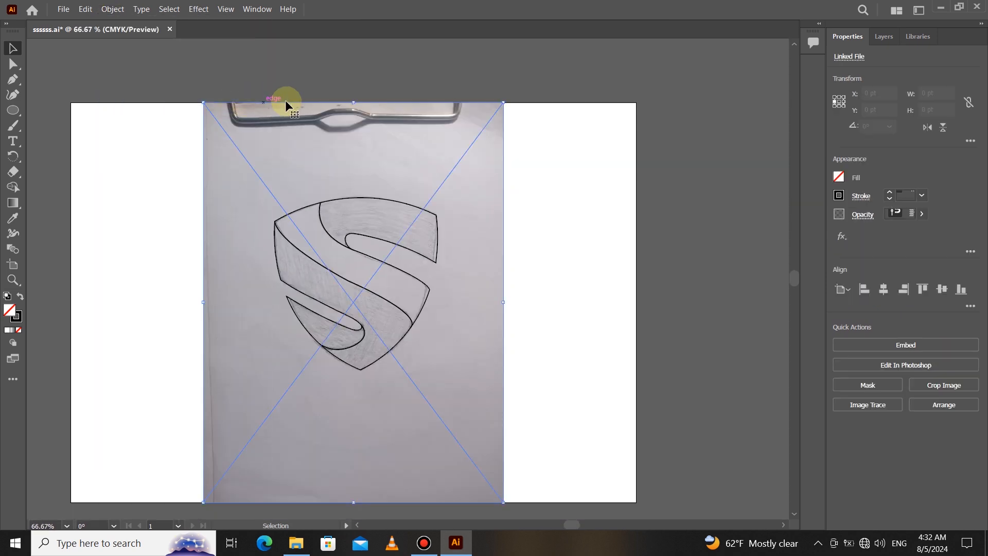
pyautogui.moveTo(470, 326); pyautogui.dragTo(731, 343)
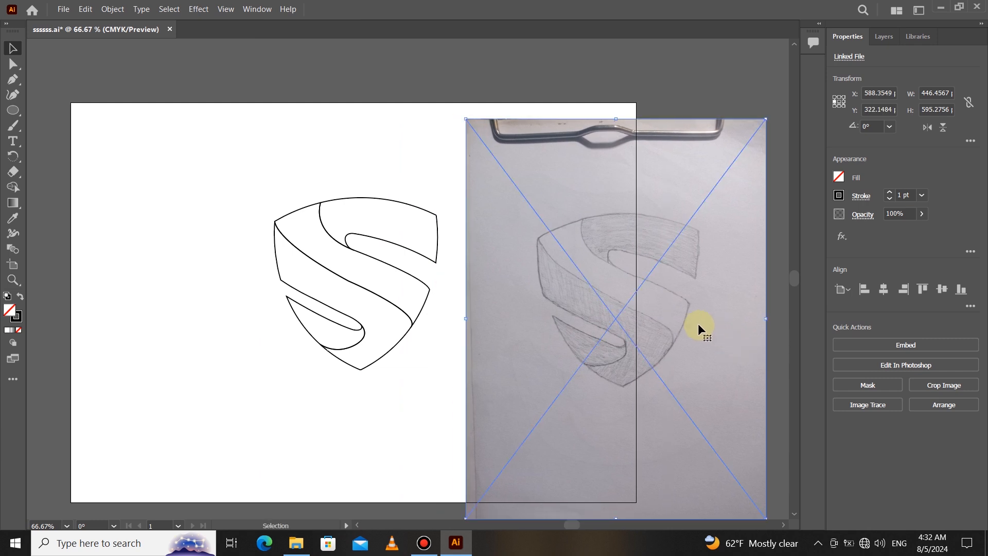
pyautogui.moveTo(669, 339); pyautogui.dragTo(658, 322)
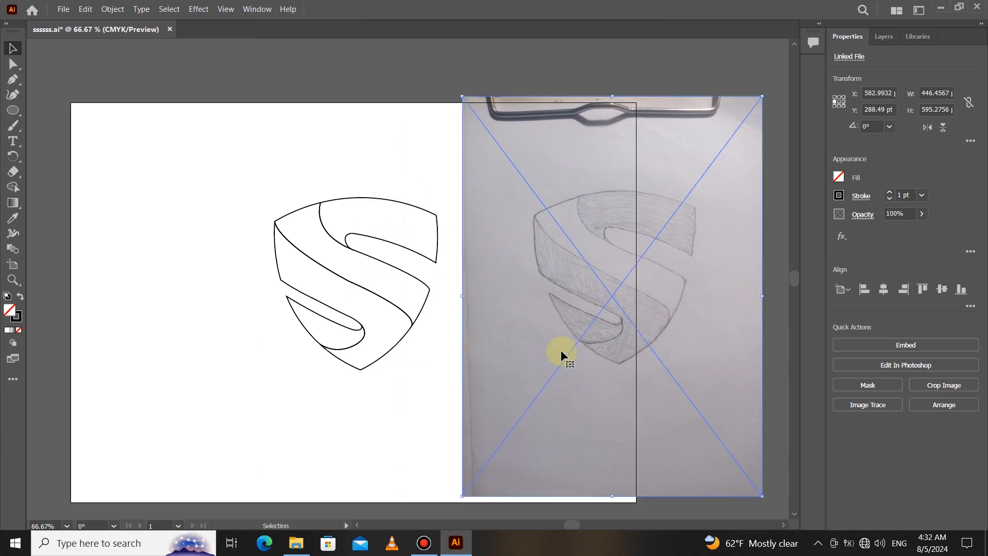
pyautogui.press('Delete')
pyautogui.moveTo(332, 425); pyautogui.dragTo(363, 410)
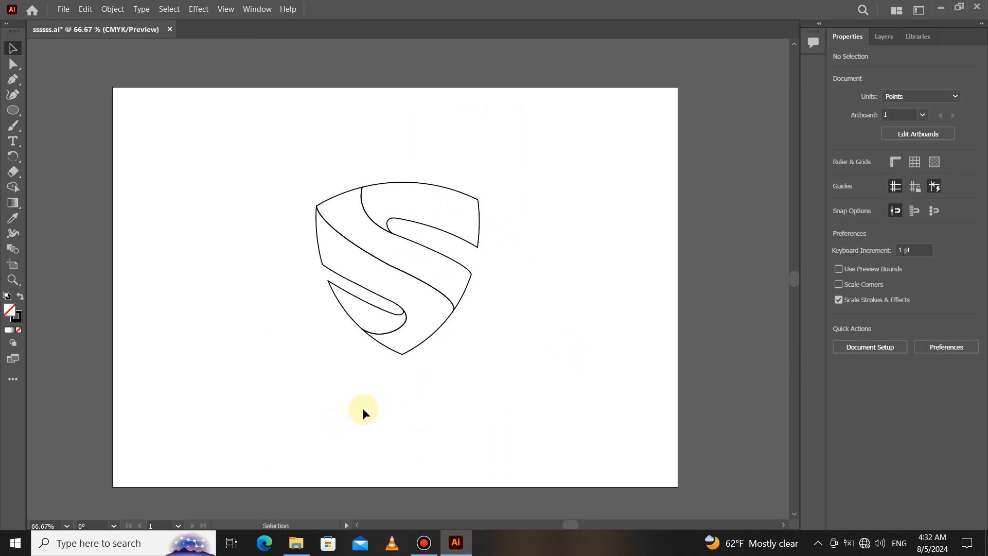
# - Fill the upper right band of the S with the white-to-black linear gradient swatch and deselect it
pyautogui.scroll(3, 385, 289)
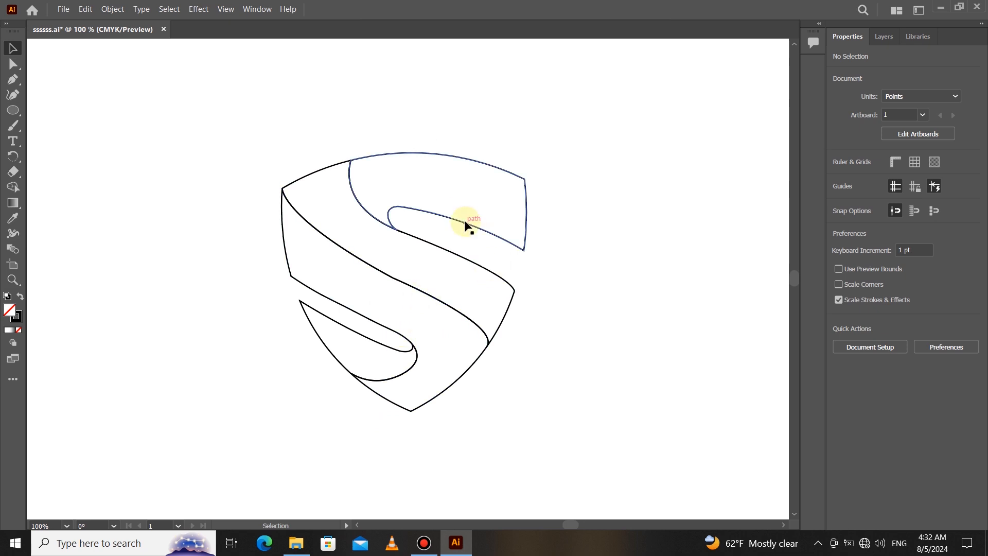
pyautogui.click(456, 221)
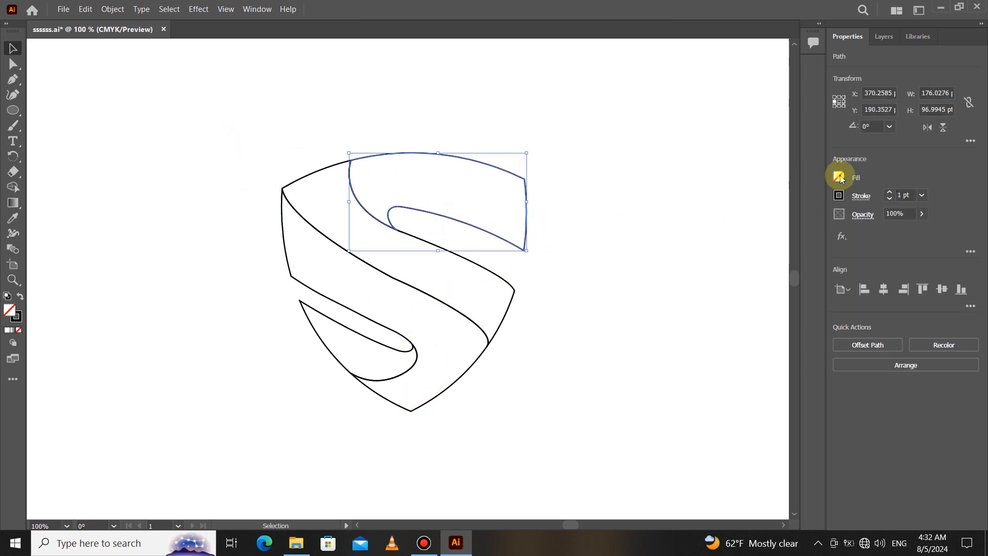
pyautogui.click(840, 177)
pyautogui.click(807, 242)
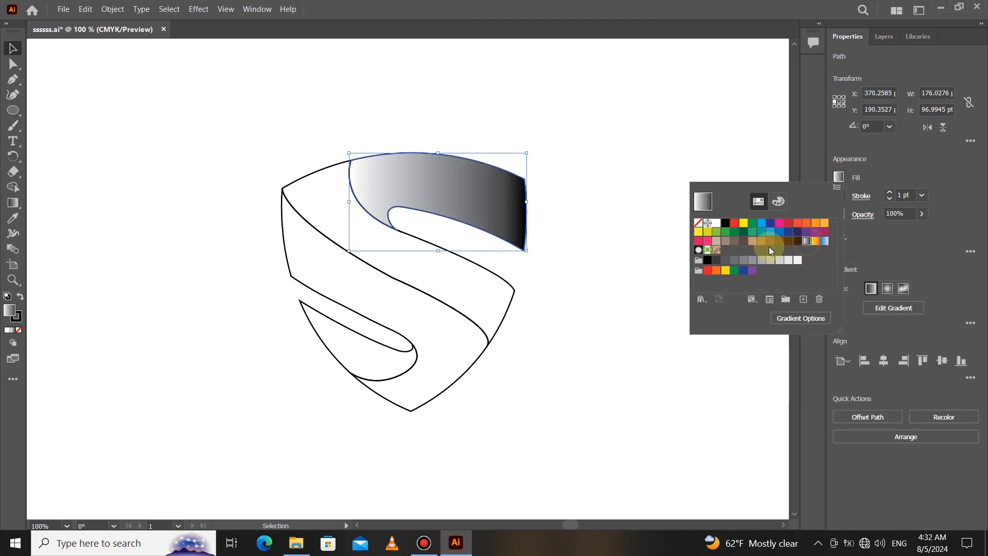
pyautogui.click(586, 293)
pyautogui.click(509, 308)
pyautogui.click(560, 302)
# - Apply the white-to-black linear gradient swatch to all the shield shapes and deselect them
pyautogui.moveTo(182, 147); pyautogui.dragTo(541, 427)
pyautogui.click(839, 179)
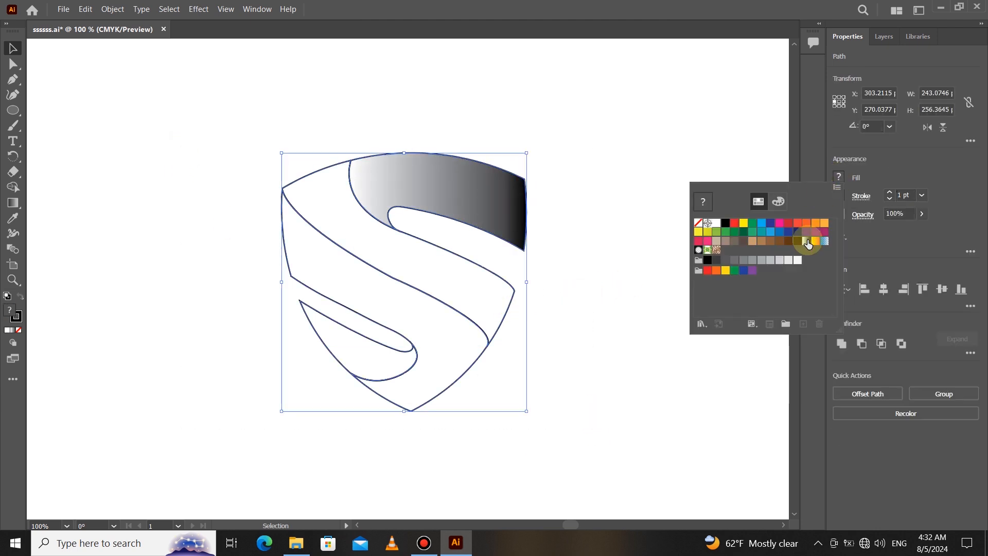
pyautogui.click(807, 242)
pyautogui.click(589, 369)
pyautogui.click(589, 369)
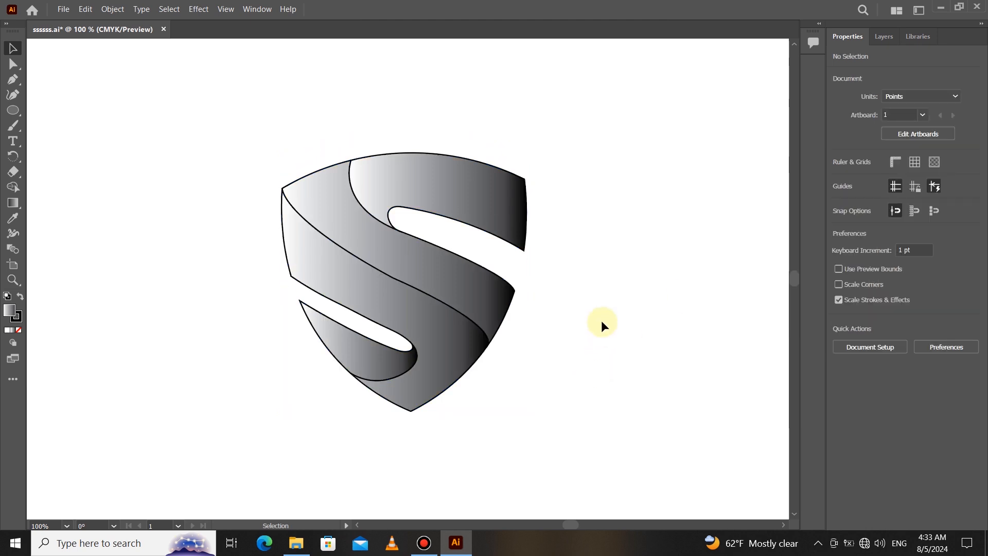
# - Stretch the upper right band's gradient horizontally and adjust its white stop and midpoint for a light inner end and dark grey outer end
pyautogui.scroll(-1, 602, 320)
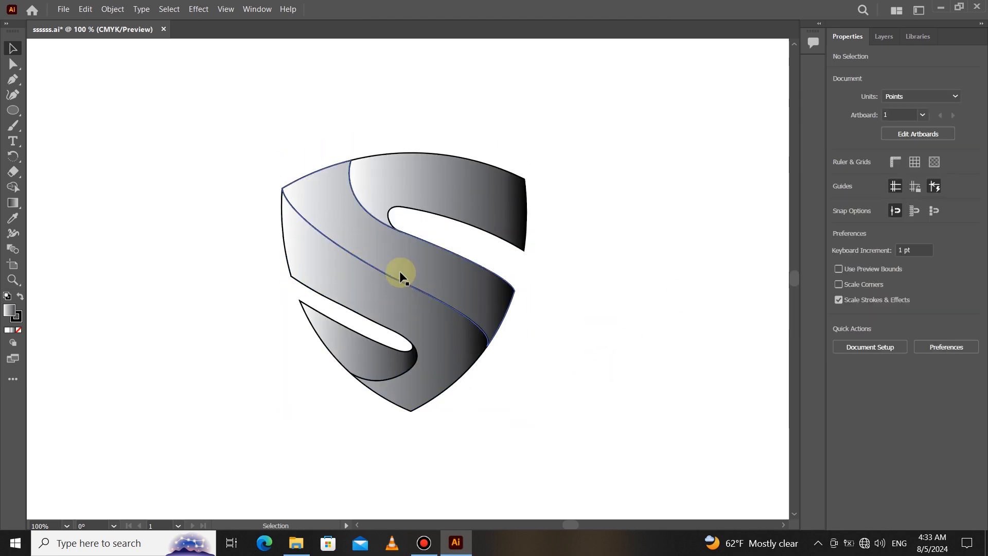
pyautogui.click(450, 183)
pyautogui.click(13, 202)
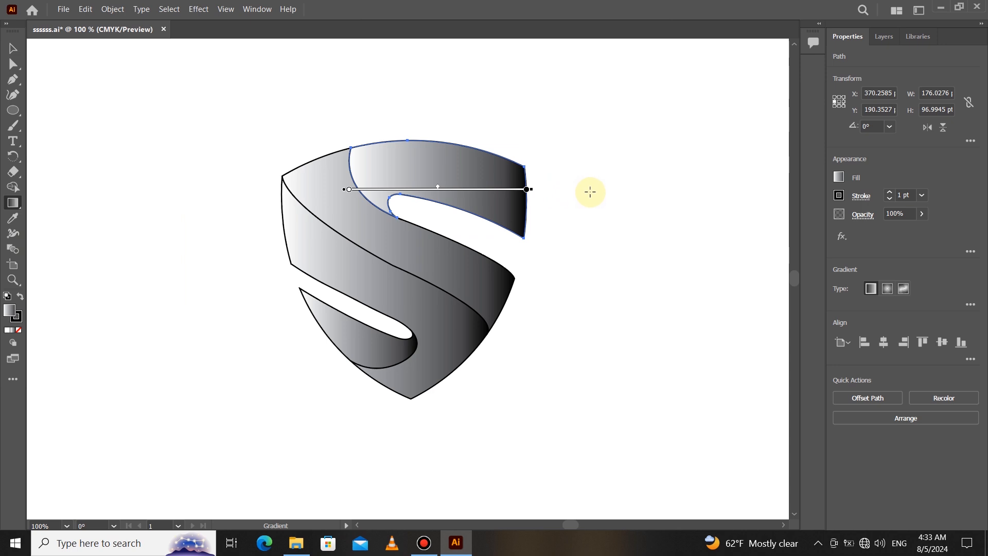
pyautogui.moveTo(222, 186); pyautogui.dragTo(685, 192)
pyautogui.moveTo(456, 186); pyautogui.dragTo(352, 185)
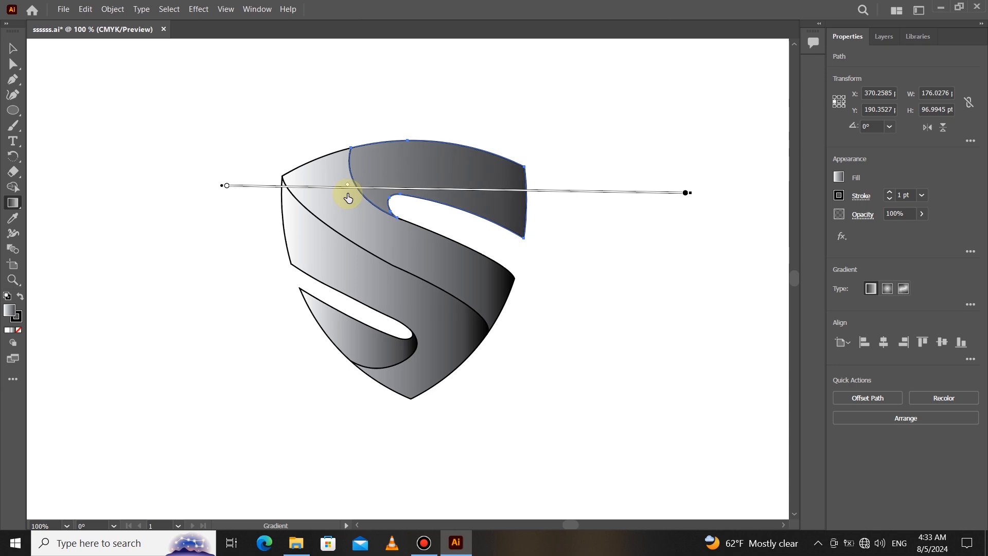
pyautogui.moveTo(227, 186); pyautogui.dragTo(339, 187)
pyautogui.moveTo(431, 186); pyautogui.dragTo(407, 191)
pyautogui.click(13, 48)
pyautogui.click(187, 274)
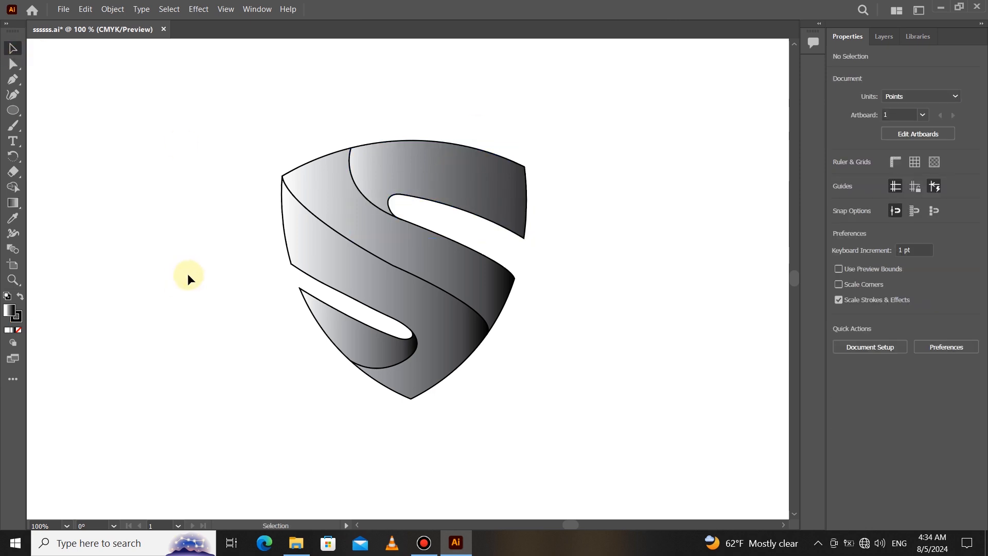
# - Redirect the middle band's gradient diagonally from black at the upper left to white at the lower right, adjusting the white stop and midpoint
pyautogui.click(384, 237)
pyautogui.click(13, 202)
pyautogui.moveTo(271, 165); pyautogui.dragTo(338, 211)
pyautogui.moveTo(690, 357); pyautogui.dragTo(138, 124)
pyautogui.hotkey('ctrl', 's')
pyautogui.moveTo(412, 235); pyautogui.dragTo(521, 288)
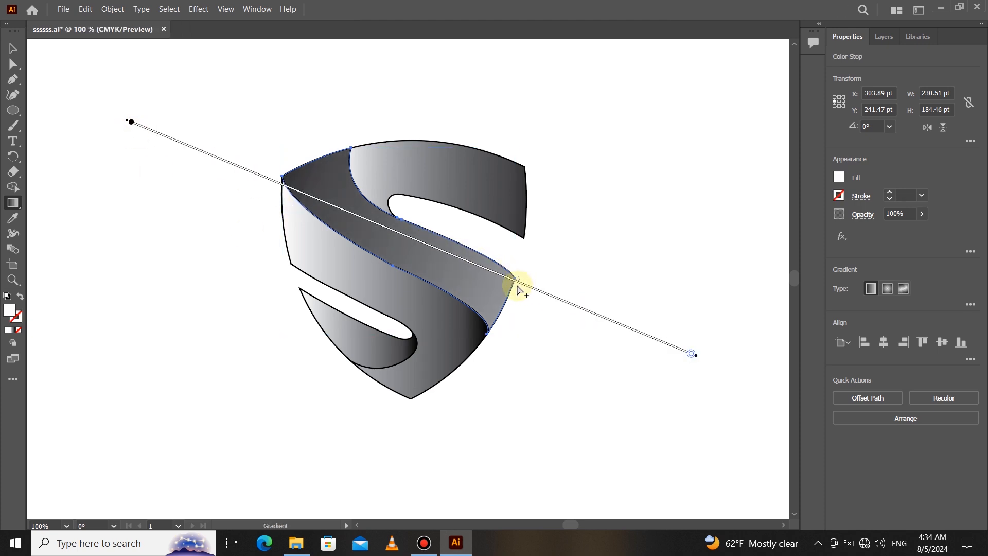
pyautogui.moveTo(692, 354); pyautogui.dragTo(561, 317)
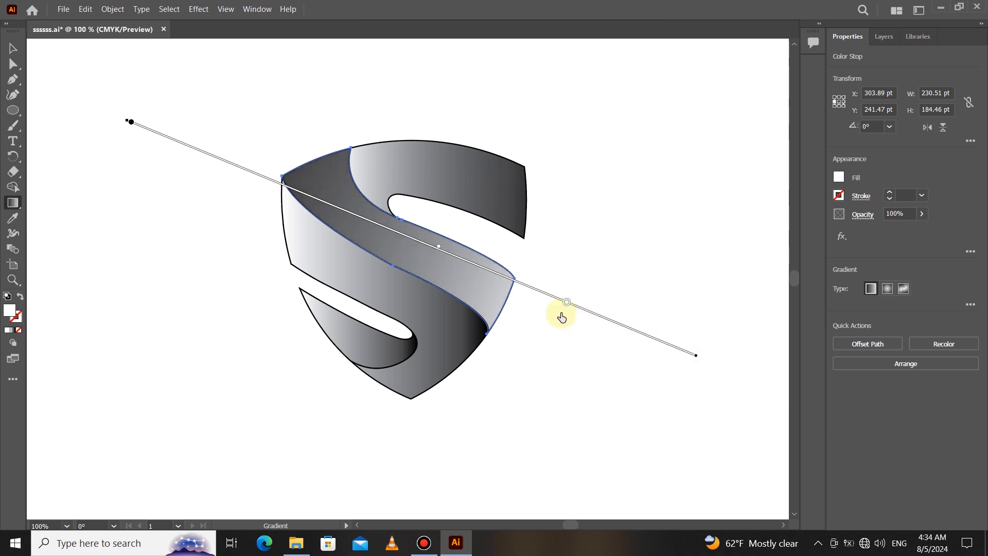
pyautogui.moveTo(438, 246); pyautogui.dragTo(458, 254)
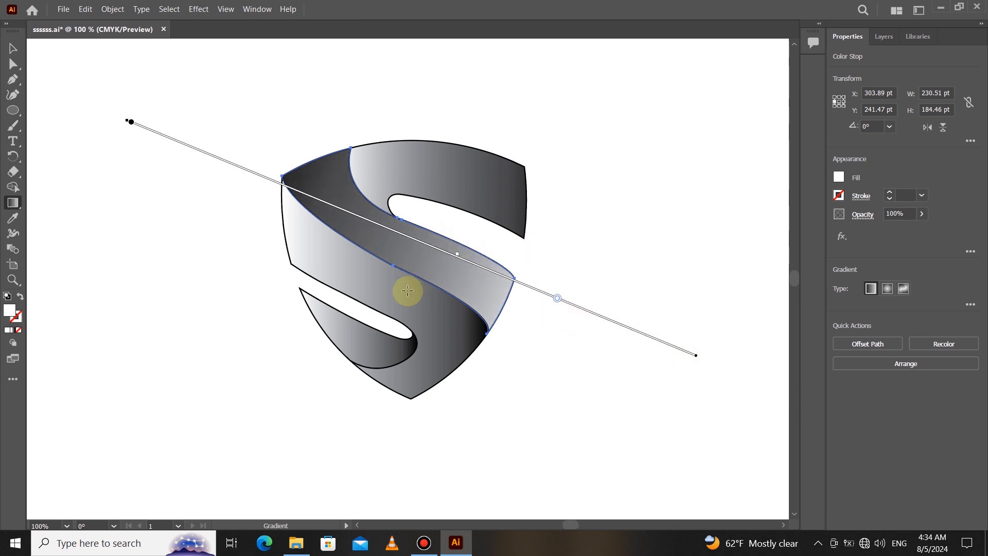
# - Angle the lower band's gradient from light at the upper left to black at the lower right, fine-tuning its stops and midpoint
pyautogui.click(12, 49)
pyautogui.click(445, 354)
pyautogui.click(12, 203)
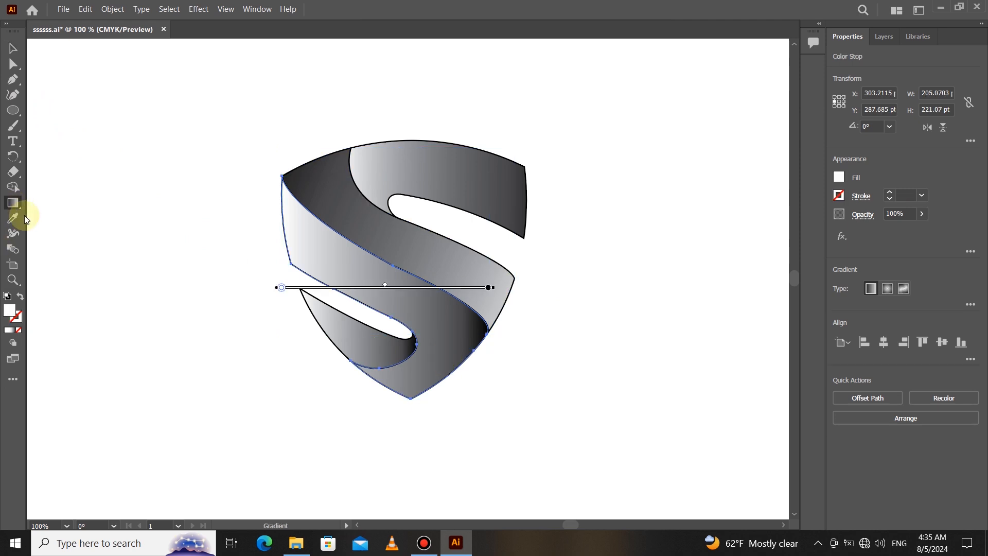
pyautogui.moveTo(55, 189)
pyautogui.mouseDown()
pyautogui.moveTo(203, 254)
pyautogui.moveTo(475, 316)
pyautogui.moveTo(489, 305)
pyautogui.moveTo(651, 342)
pyautogui.moveTo(653, 367)
pyautogui.mouseUp()
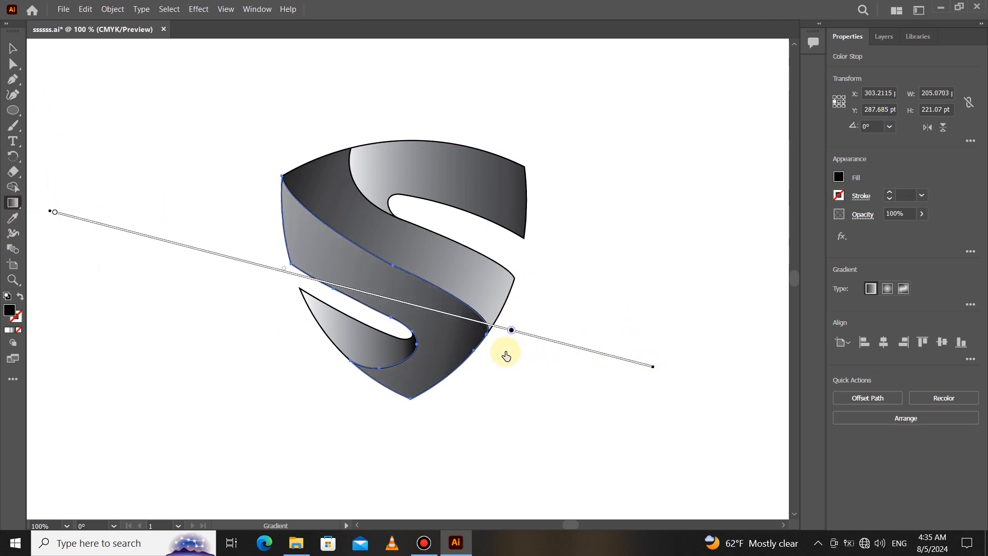
pyautogui.moveTo(531, 338); pyautogui.dragTo(650, 365)
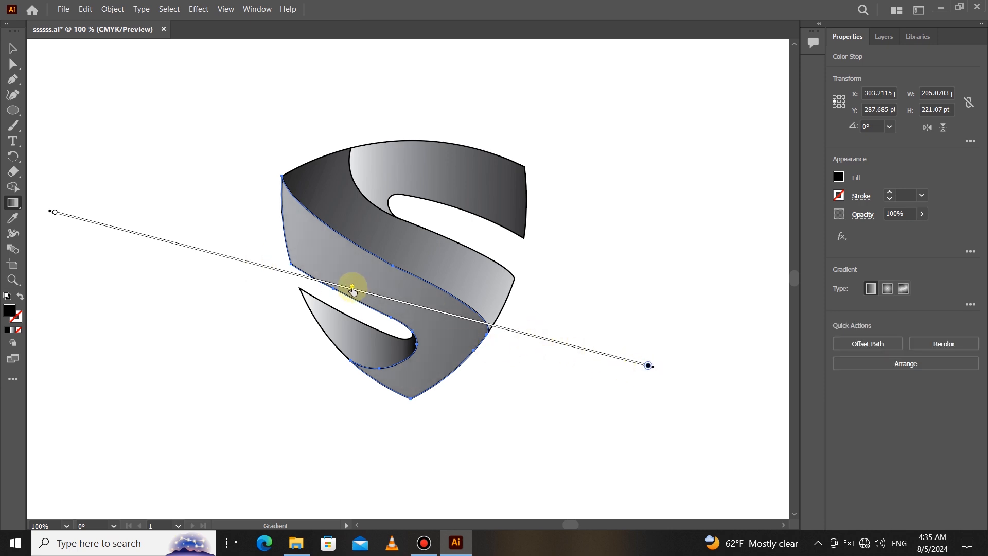
pyautogui.moveTo(353, 283); pyautogui.dragTo(229, 262)
pyautogui.moveTo(55, 212); pyautogui.dragTo(175, 262)
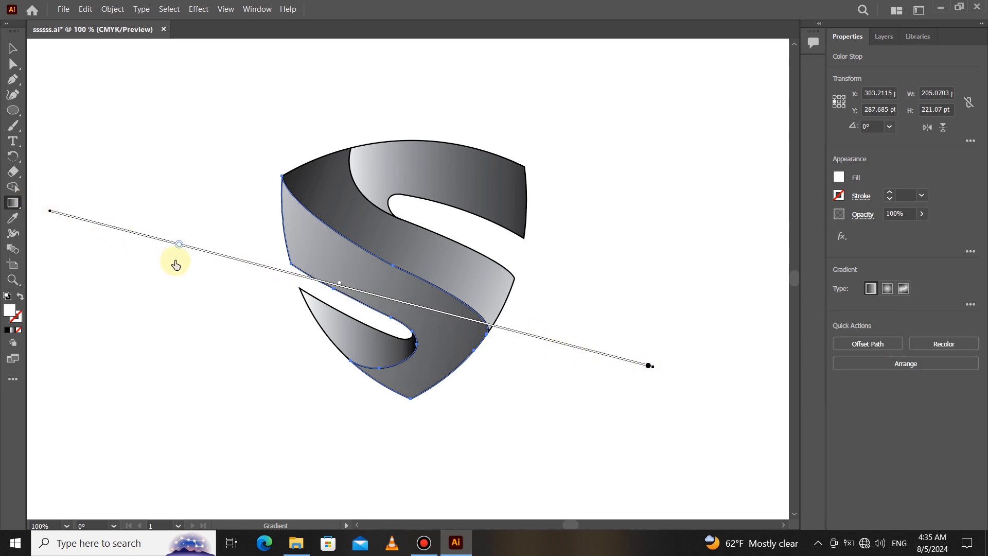
pyautogui.moveTo(344, 284); pyautogui.dragTo(305, 278)
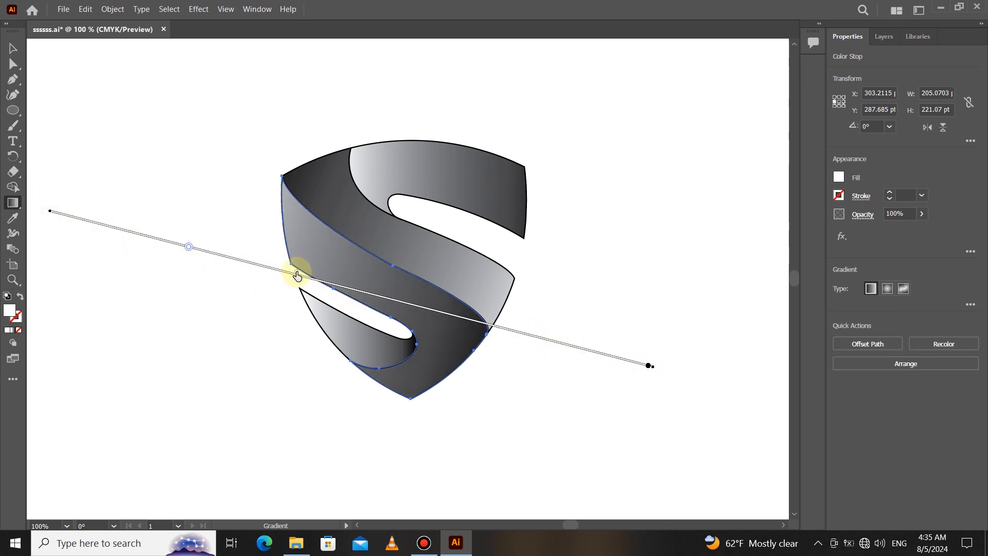
pyautogui.moveTo(190, 249); pyautogui.dragTo(217, 264)
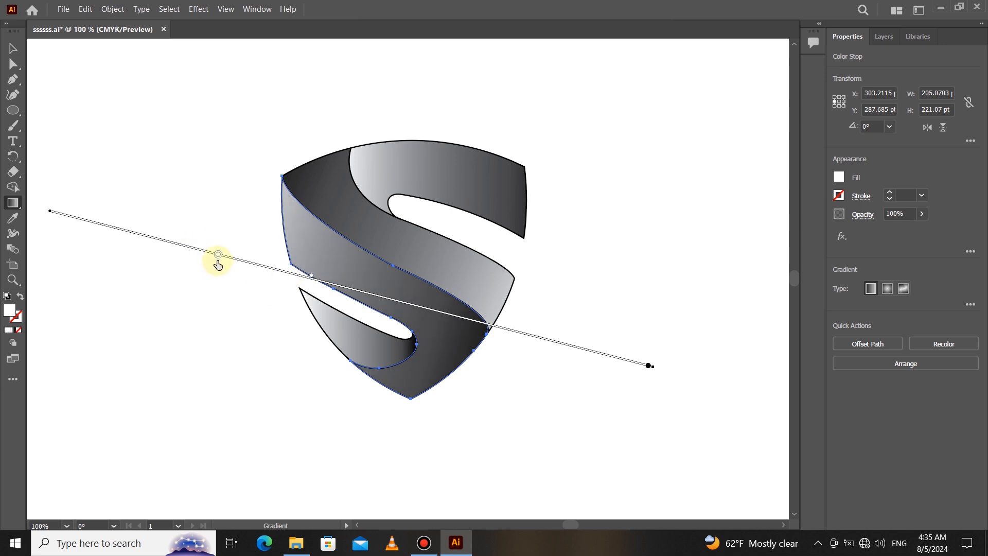
pyautogui.moveTo(321, 279); pyautogui.dragTo(314, 282)
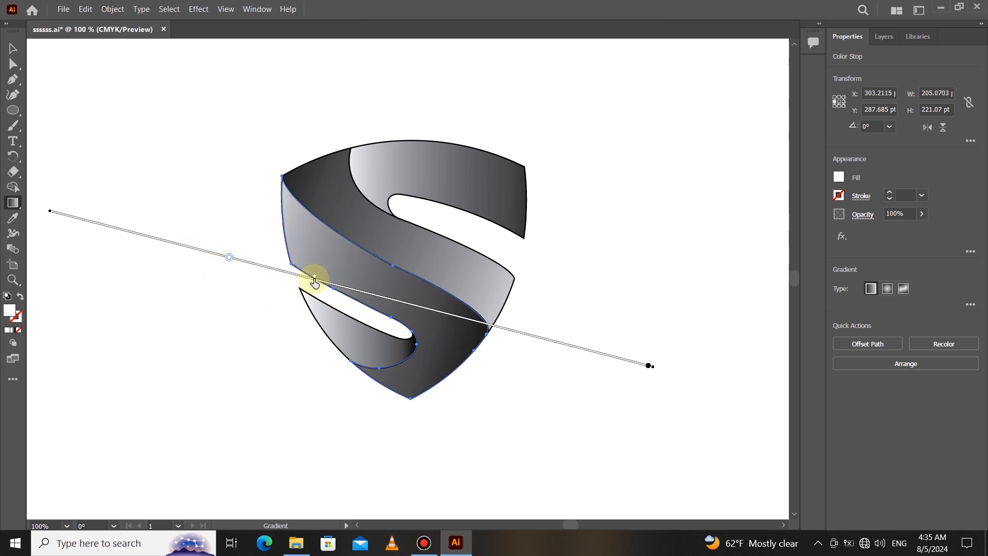
# - Reverse the lower left piece's gradient diagonally, dark at its tip and light at its rounded end, refining the white stop and midpoint
pyautogui.click(13, 48)
pyautogui.click(344, 335)
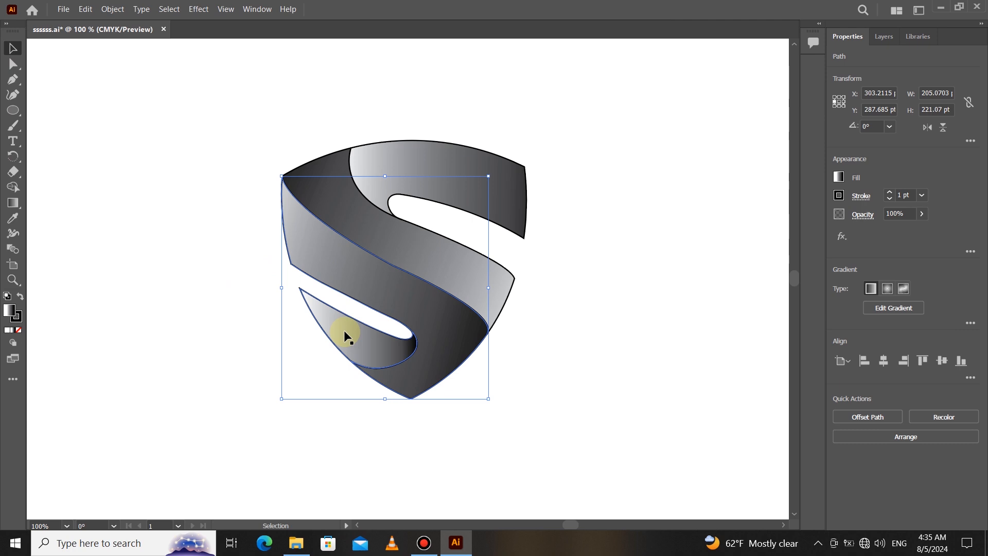
pyautogui.click(13, 203)
pyautogui.moveTo(492, 430)
pyautogui.mouseDown()
pyautogui.moveTo(501, 434)
pyautogui.moveTo(221, 231)
pyautogui.mouseUp()
pyautogui.moveTo(362, 335); pyautogui.dragTo(415, 370)
pyautogui.moveTo(493, 429); pyautogui.dragTo(435, 386)
pyautogui.moveTo(373, 340); pyautogui.dragTo(393, 361)
pyautogui.moveTo(435, 386); pyautogui.dragTo(421, 377)
pyautogui.moveTo(379, 342); pyautogui.dragTo(385, 344)
pyautogui.click(14, 46)
pyautogui.click(168, 259)
# - Remove the stroke from all the shield shapes and deselect them
pyautogui.scroll(1, 168, 258)
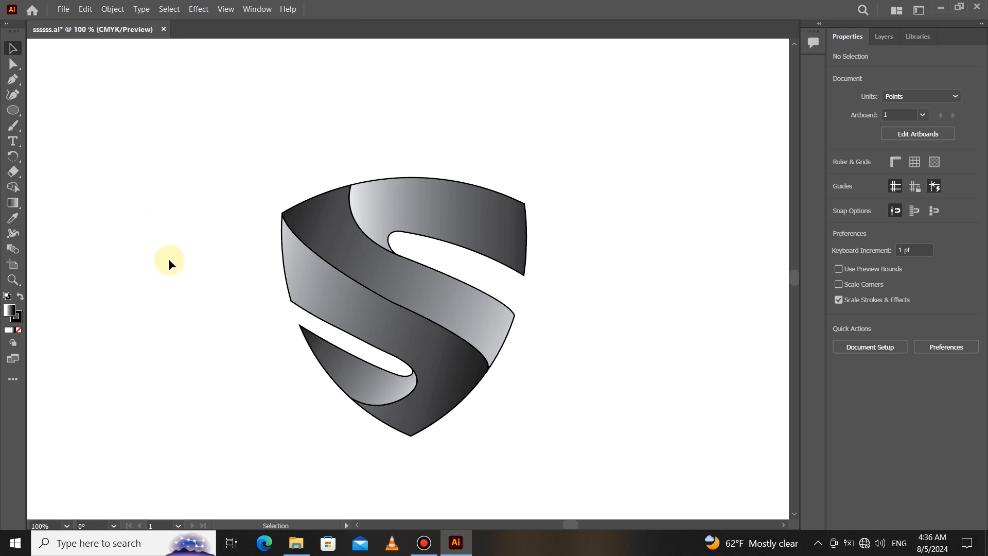
pyautogui.hotkey('ctrl', 'a')
pyautogui.click(839, 196)
pyautogui.click(700, 242)
pyautogui.click(585, 268)
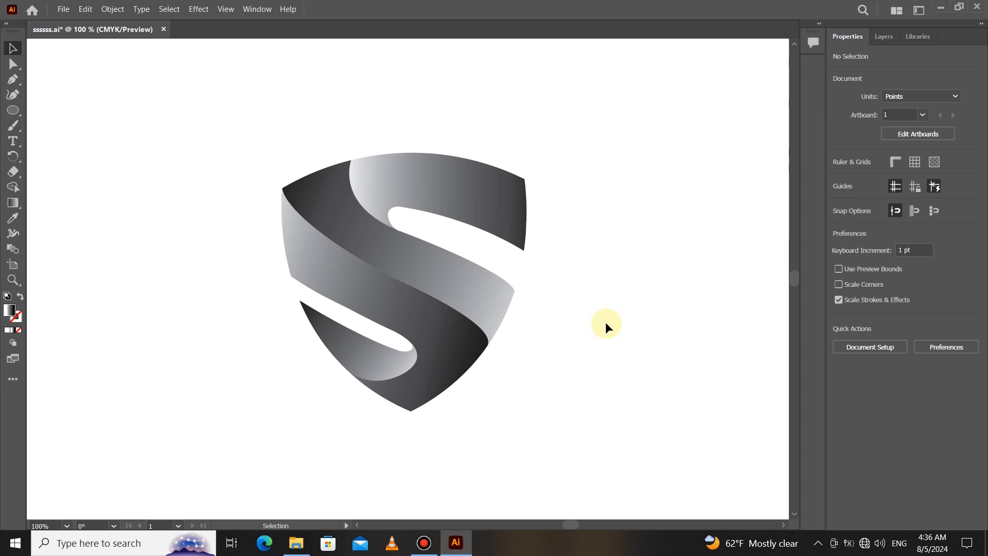
# - Recolor the black end stop of the upper right band's gradient to dark red, CMYK 10.2, 100, 100, 44
pyautogui.scroll(-1, 410, 271)
pyautogui.scroll(1, 407, 270)
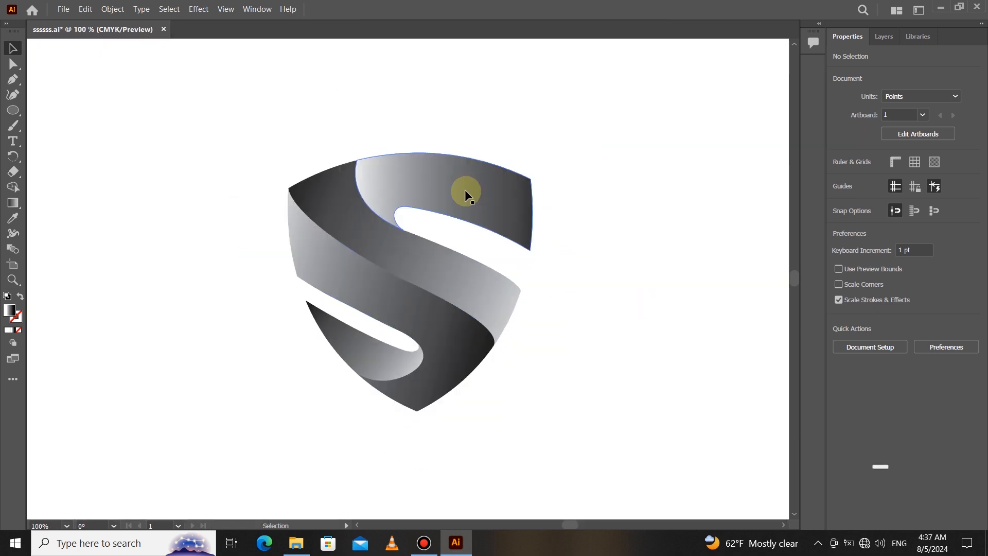
pyautogui.click(466, 194)
pyautogui.press('g')
pyautogui.click(692, 206)
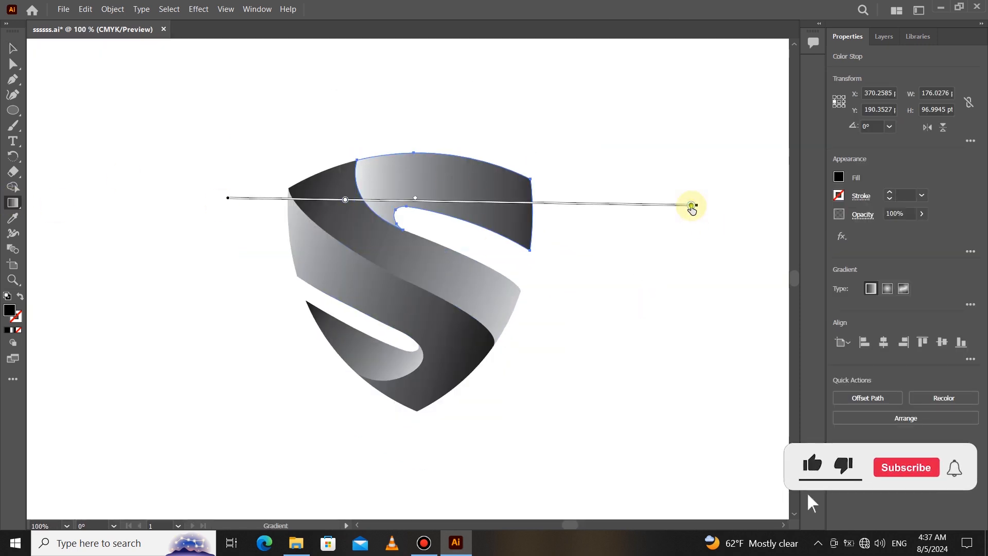
pyautogui.doubleClick(692, 205)
pyautogui.click(550, 334)
pyautogui.moveTo(551, 334)
pyautogui.mouseDown()
pyautogui.moveTo(552, 324)
pyautogui.moveTo(547, 335)
pyautogui.mouseUp()
pyautogui.moveTo(597, 300); pyautogui.dragTo(657, 304)
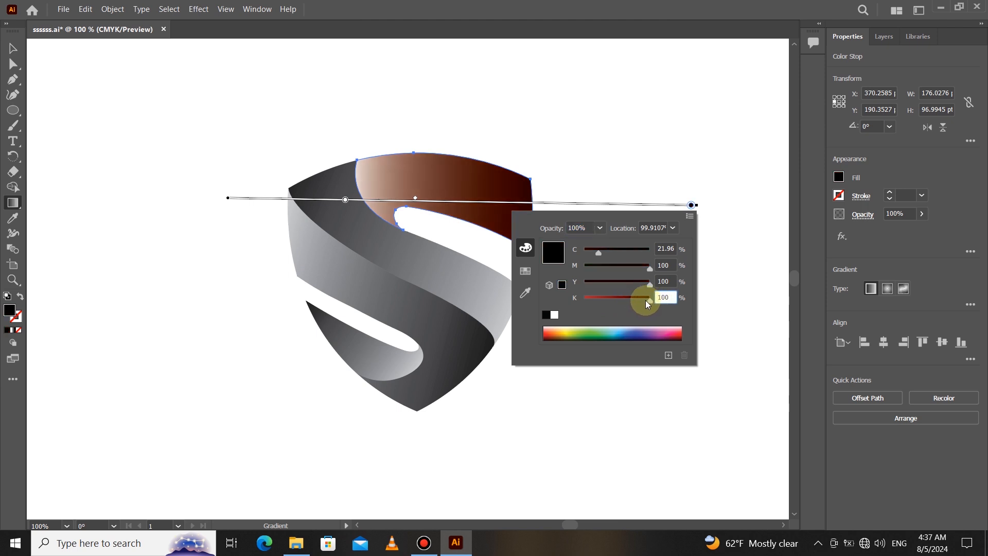
pyautogui.click(677, 333)
pyautogui.moveTo(618, 298); pyautogui.dragTo(589, 301)
pyautogui.click(599, 282)
pyautogui.moveTo(647, 282); pyautogui.dragTo(654, 285)
pyautogui.click(613, 297)
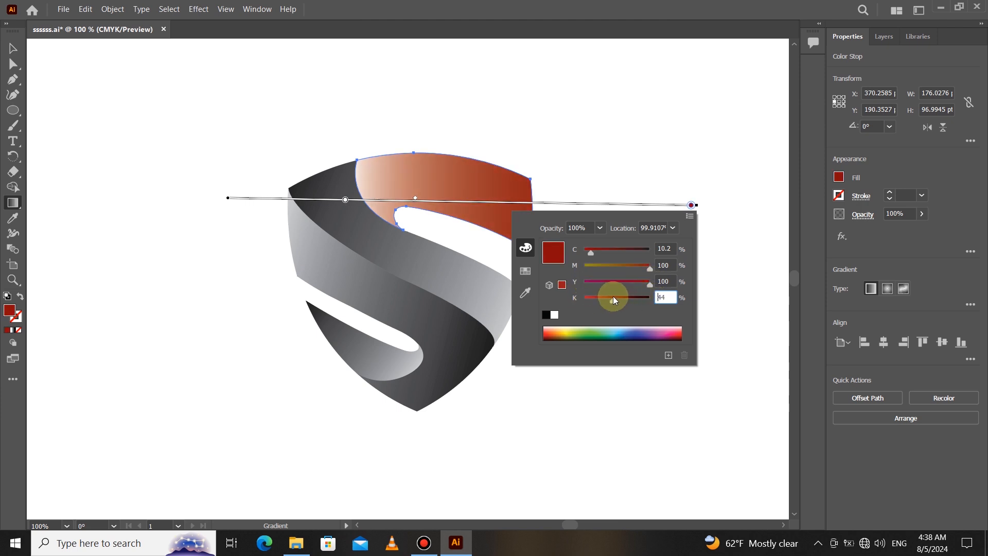
# - Recolor the white stop of the upper right band's gradient to yellow, CMYK 11.37, 0, 69, 0, and deselect the band
pyautogui.click(345, 200)
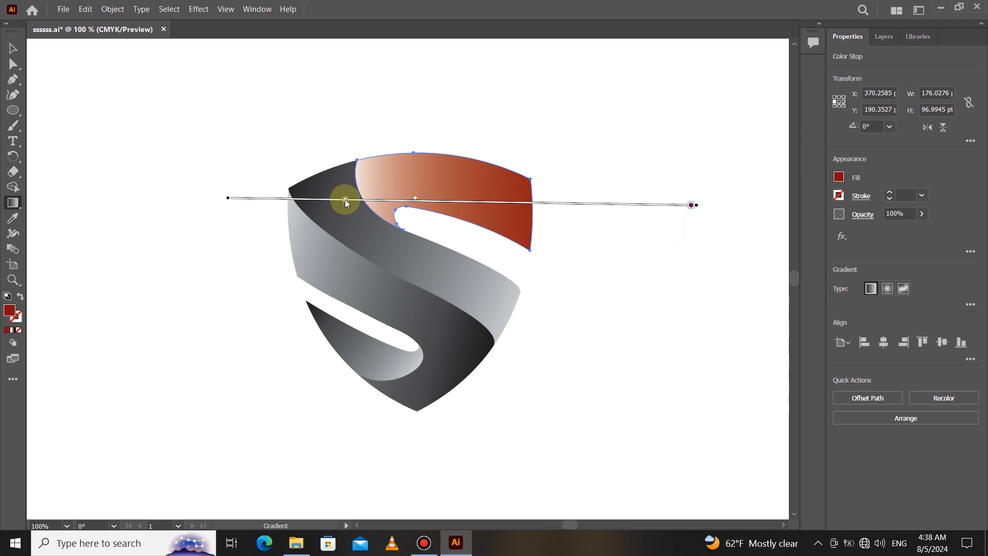
pyautogui.doubleClick(345, 200)
pyautogui.click(271, 277)
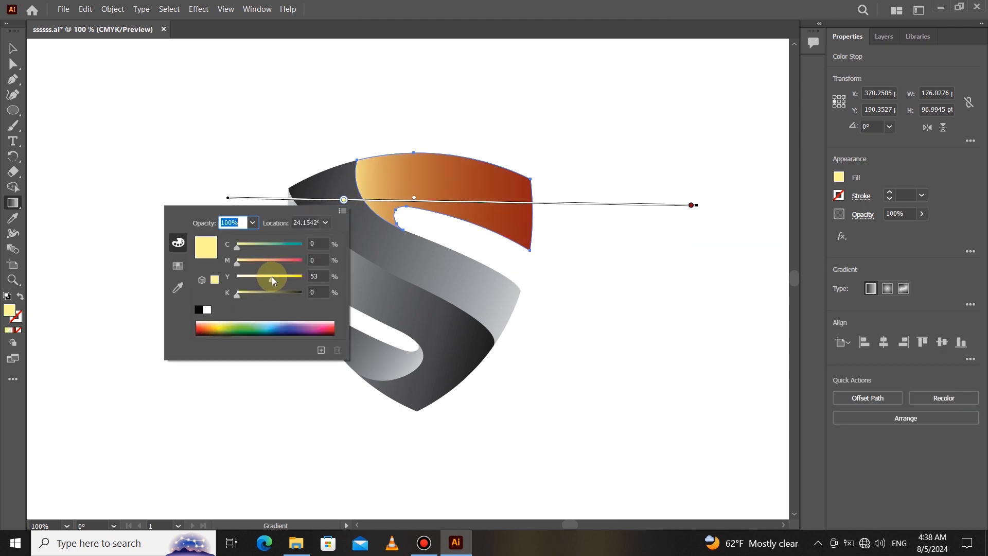
pyautogui.moveTo(278, 275)
pyautogui.mouseDown()
pyautogui.moveTo(260, 276)
pyautogui.moveTo(305, 277)
pyautogui.moveTo(261, 275)
pyautogui.mouseUp()
pyautogui.click(222, 322)
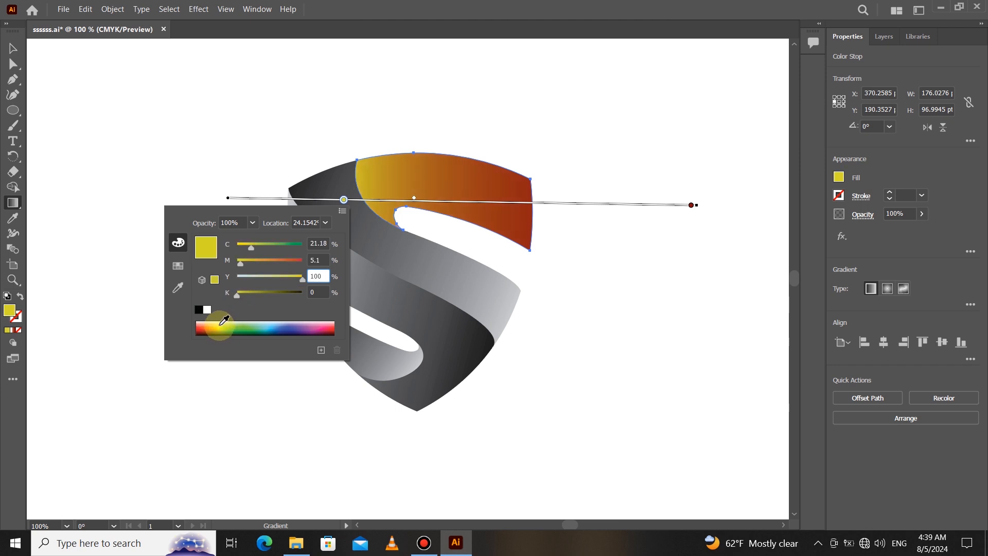
pyautogui.moveTo(220, 325); pyautogui.dragTo(221, 322)
pyautogui.click(267, 277)
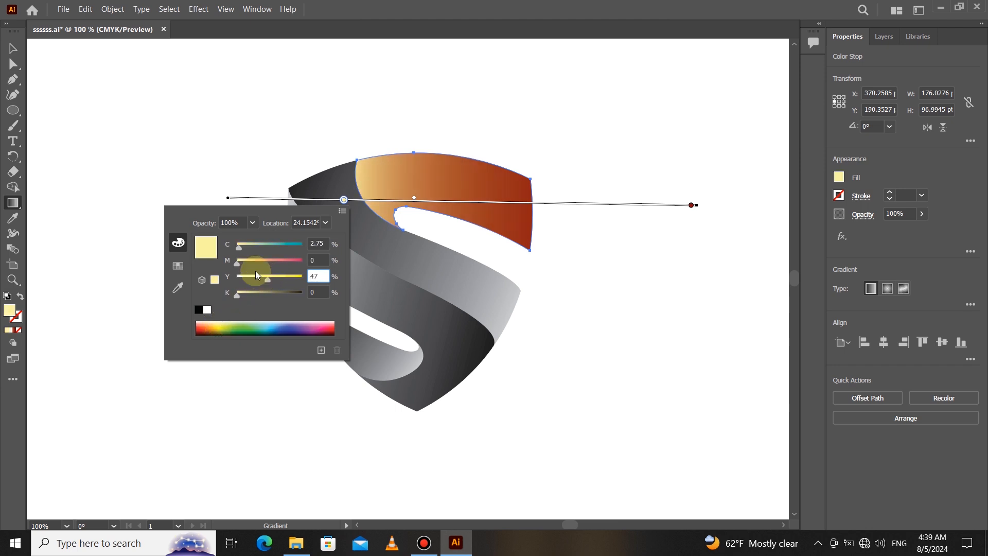
pyautogui.click(212, 326)
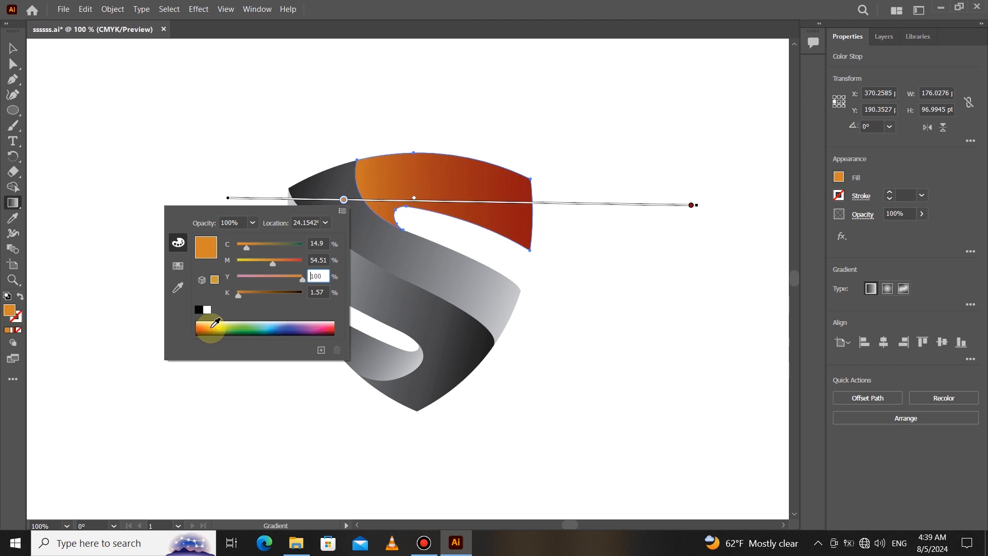
pyautogui.moveTo(239, 321); pyautogui.dragTo(222, 323)
pyautogui.moveTo(266, 278); pyautogui.dragTo(277, 276)
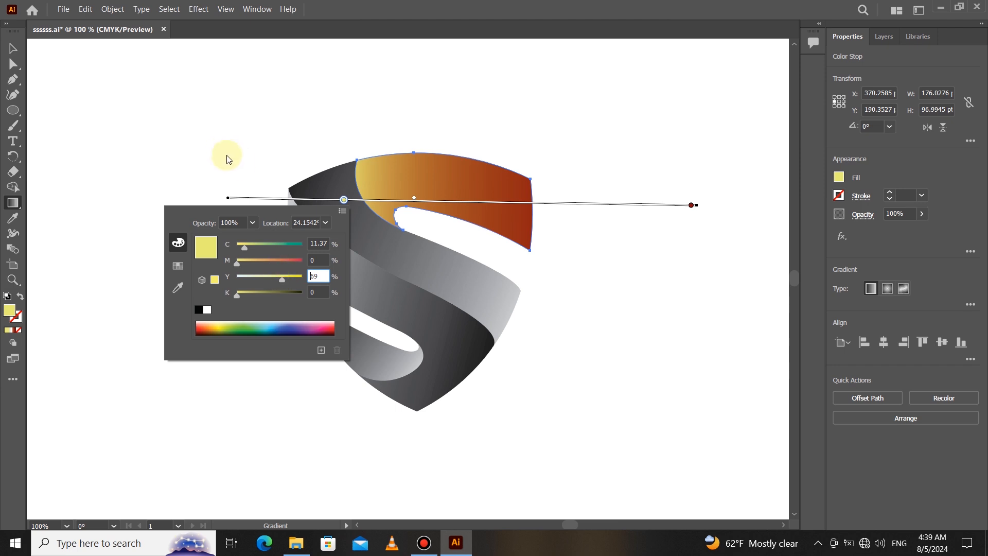
pyautogui.click(13, 48)
pyautogui.click(747, 249)
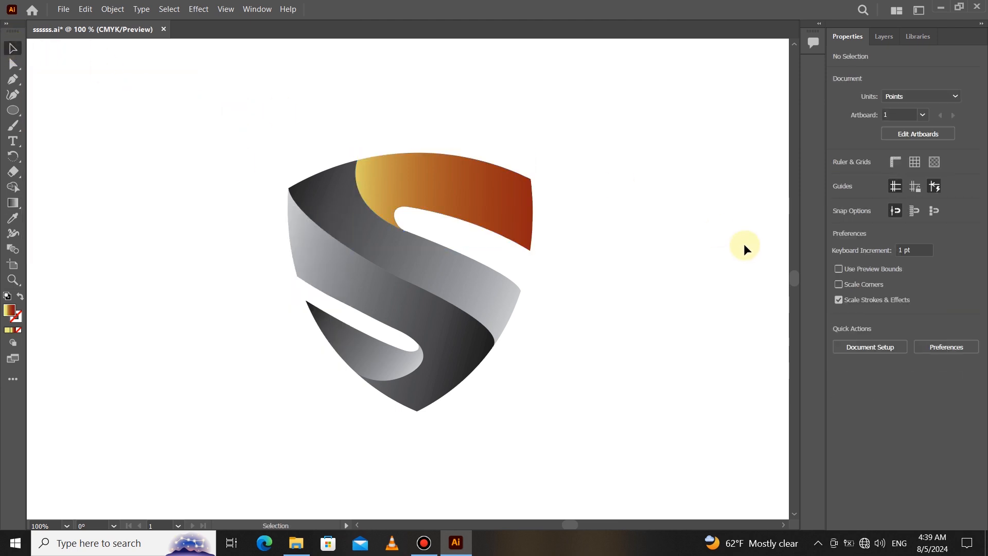
# - Copy the upper right band's yellow-to-red gradient onto the lower left piece with the Eyedropper and deselect it
pyautogui.click(387, 355)
pyautogui.click(13, 218)
pyautogui.click(479, 181)
pyautogui.click(13, 49)
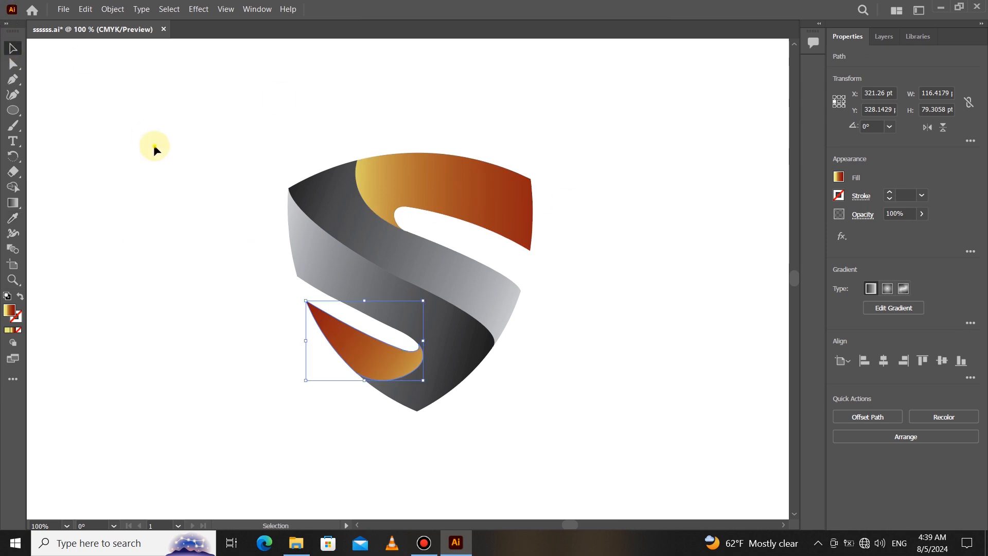
pyautogui.click(153, 143)
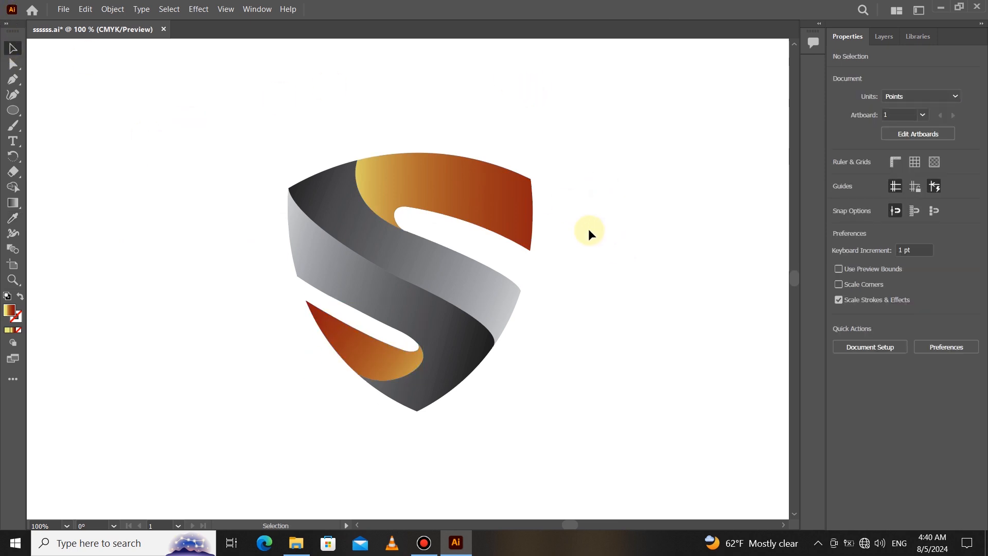
# - Recolor the black stop of the middle band's gradient to navy blue, CMYK 96.08, 47, 0, 80
pyautogui.click(455, 314)
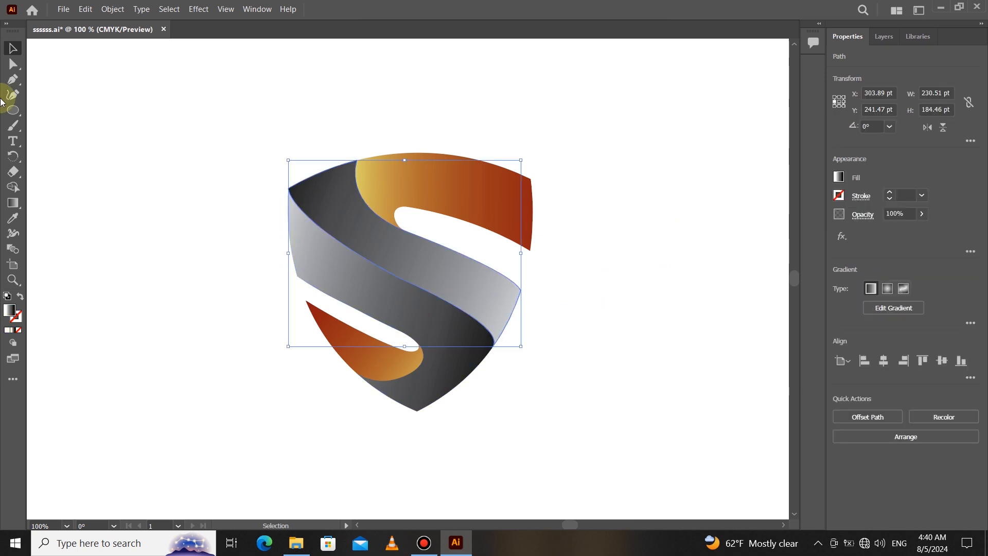
pyautogui.press('g')
pyautogui.click(137, 135)
pyautogui.doubleClick(137, 135)
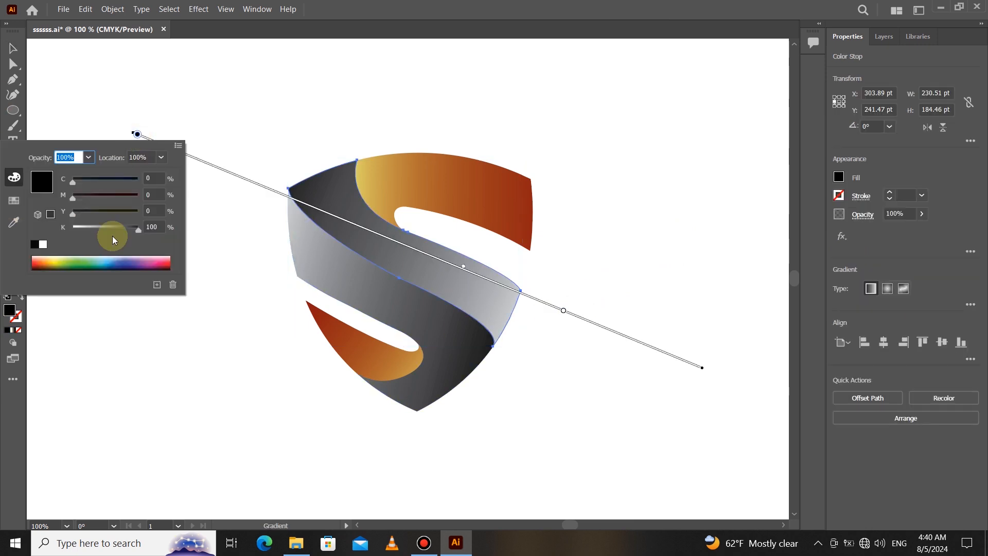
pyautogui.click(127, 258)
pyautogui.moveTo(96, 226); pyautogui.dragTo(80, 196)
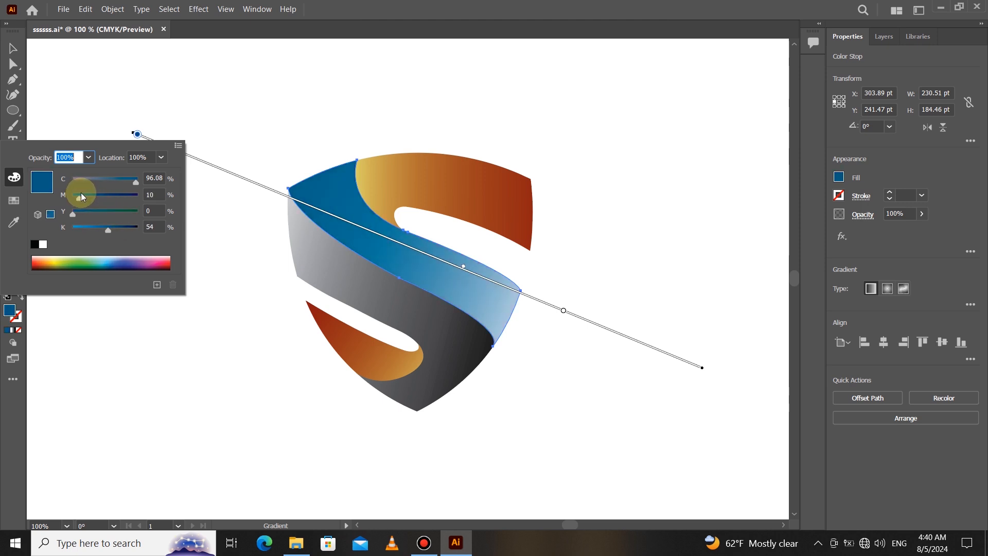
pyautogui.click(77, 227)
pyautogui.moveTo(120, 192); pyautogui.dragTo(126, 227)
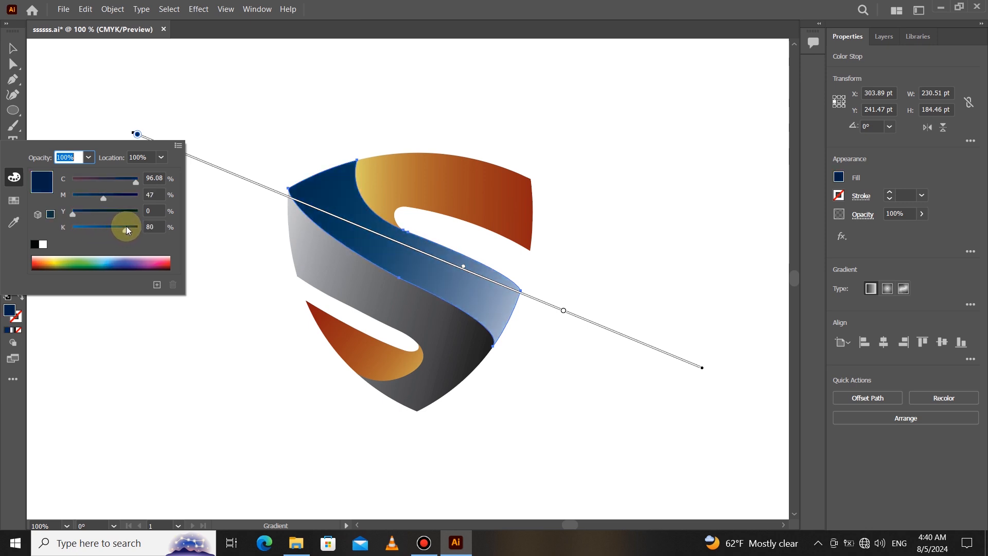
# - Tint the white stop of the middle band's gradient light blue by adding cyan, and deselect the band
pyautogui.click(563, 312)
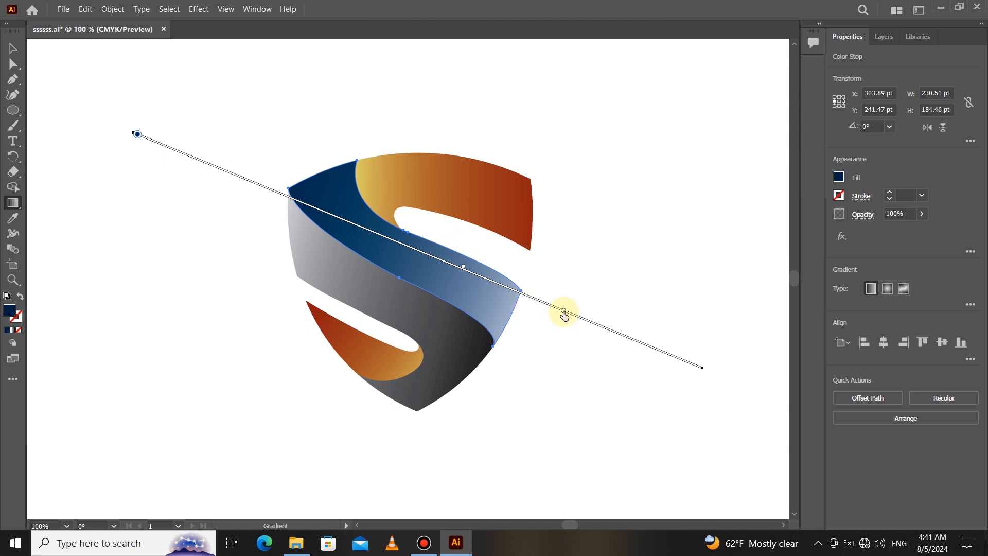
pyautogui.doubleClick(564, 311)
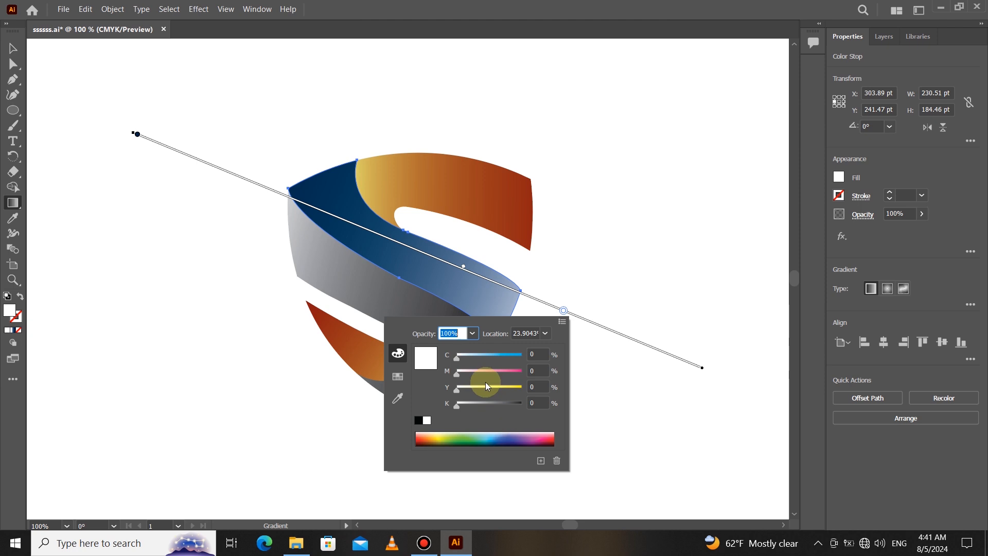
pyautogui.moveTo(477, 356)
pyautogui.mouseDown()
pyautogui.moveTo(486, 353)
pyautogui.moveTo(459, 358)
pyautogui.moveTo(472, 354)
pyautogui.mouseUp()
pyautogui.click(12, 48)
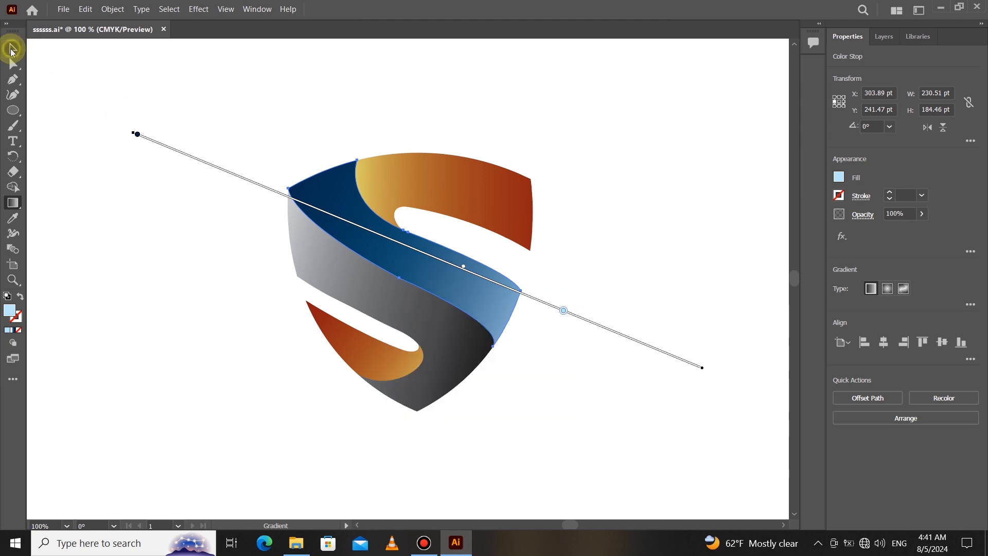
pyautogui.click(546, 455)
# - Copy the middle band's blue gradient onto the lower band with the Eyedropper and deselect it
pyautogui.click(465, 357)
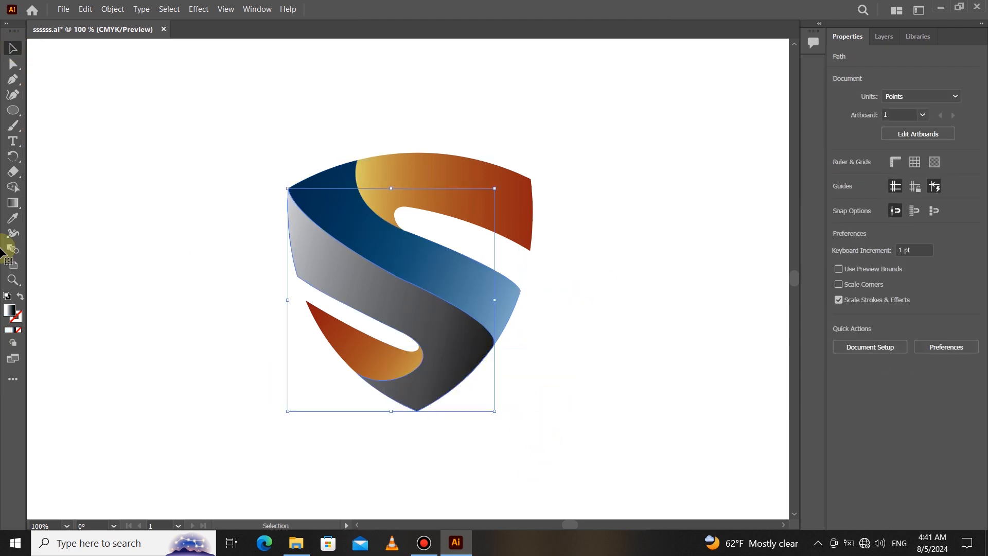
pyautogui.press('i')
pyautogui.click(358, 234)
pyautogui.click(13, 48)
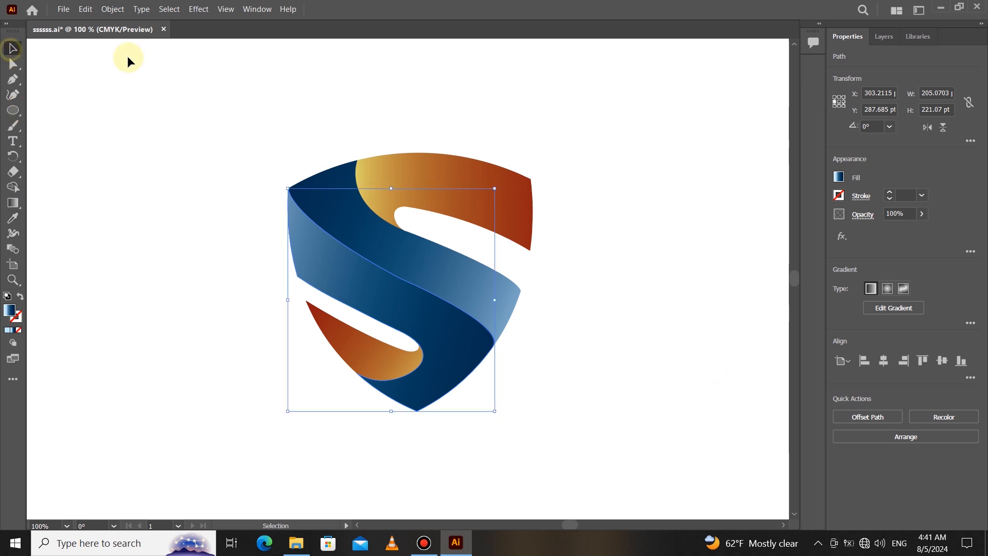
pyautogui.click(177, 193)
pyautogui.scroll(1, 177, 193)
pyautogui.scroll(2, 350, 273)
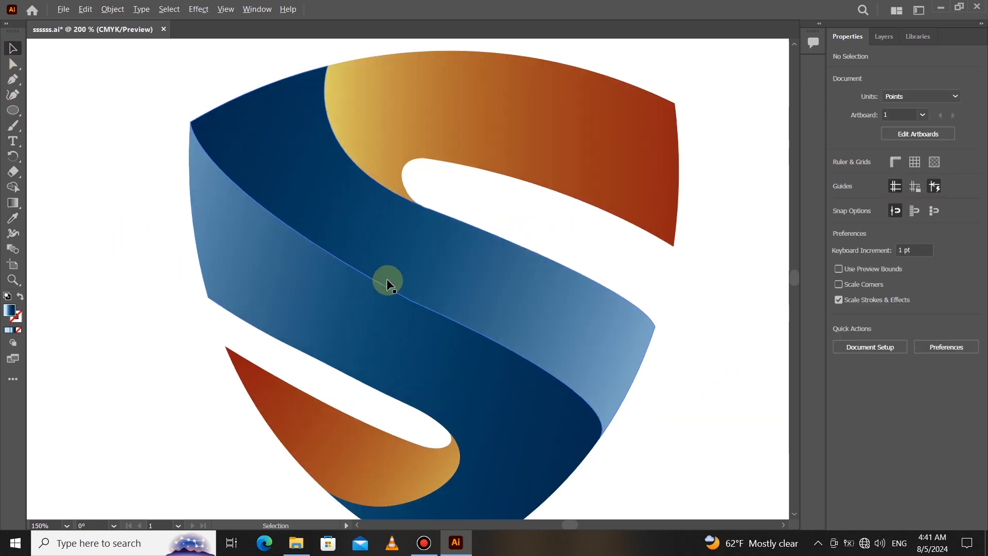
pyautogui.scroll(-1, 391, 282)
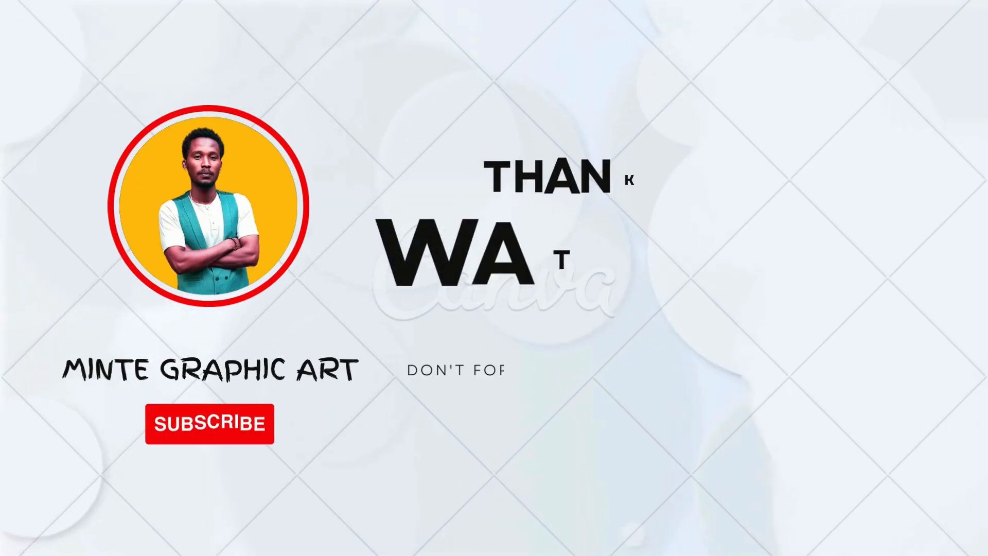